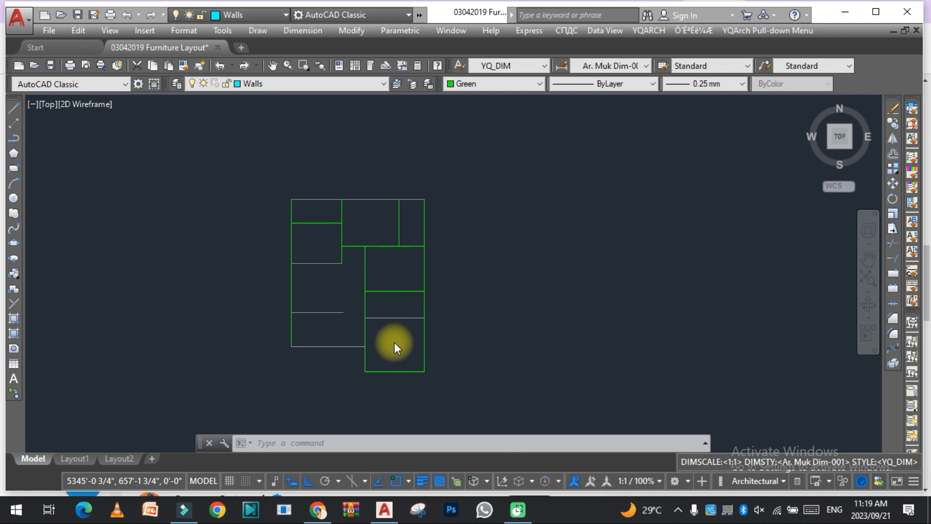
- Run YQUNITS and confirm inch as the YQArch drawing unit
key(Escape)
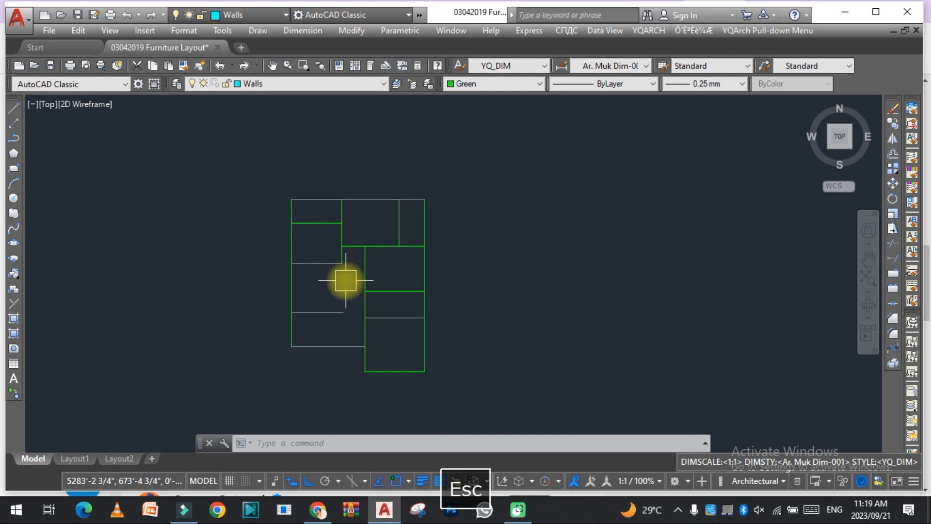
text(YQ)
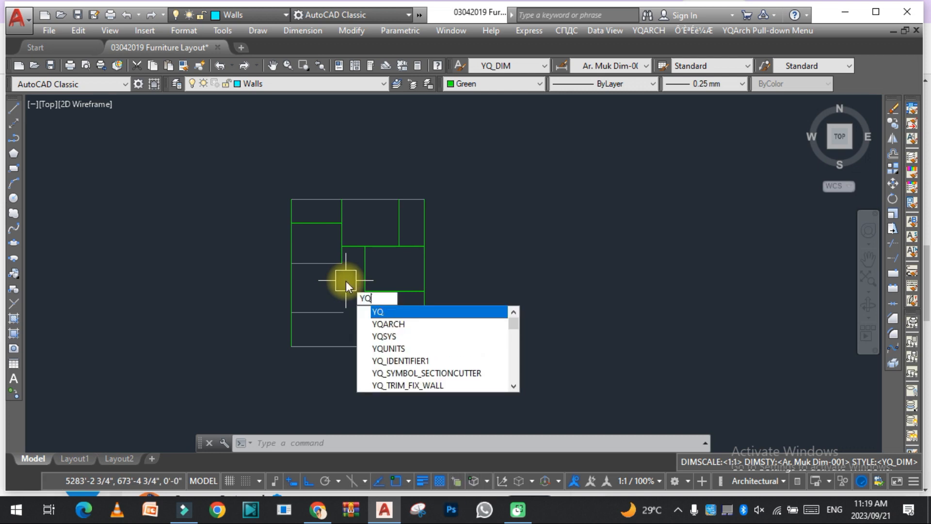
text(UN)
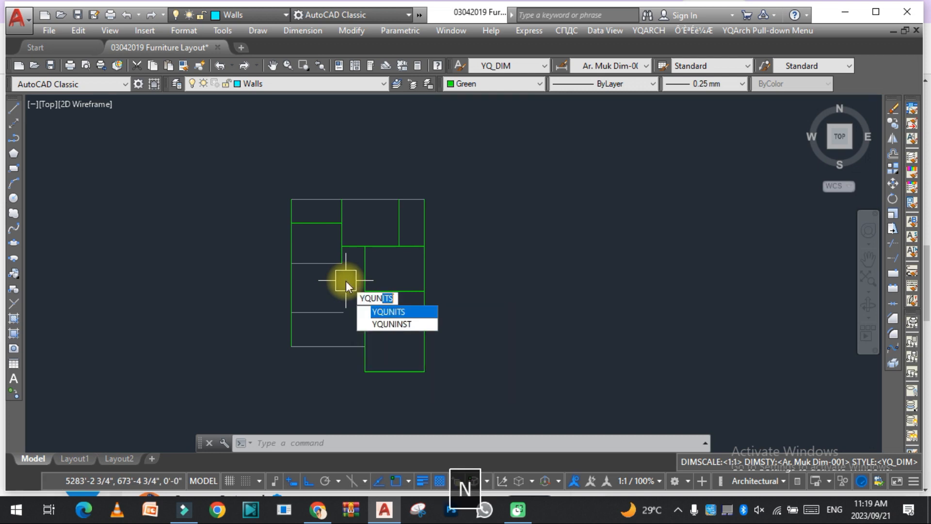
click(402, 313)
drag(427, 167, 187, 169)
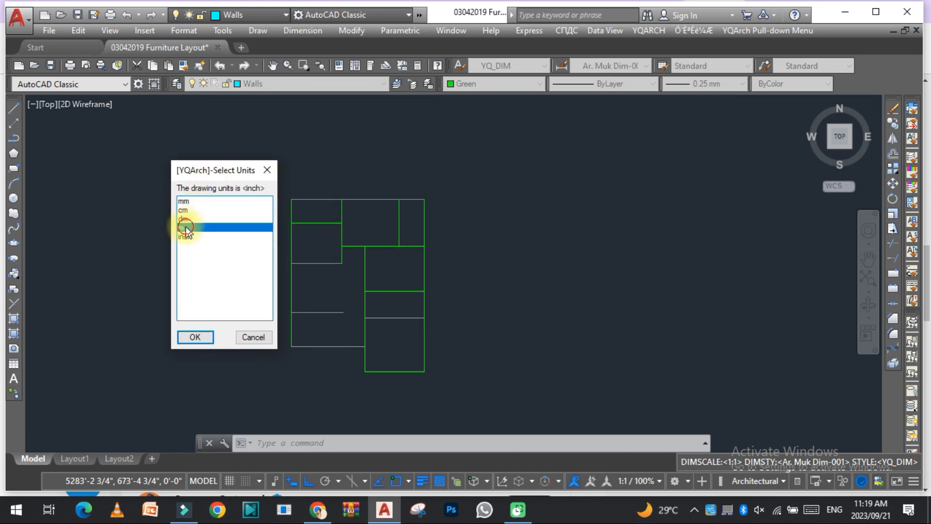
click(189, 202)
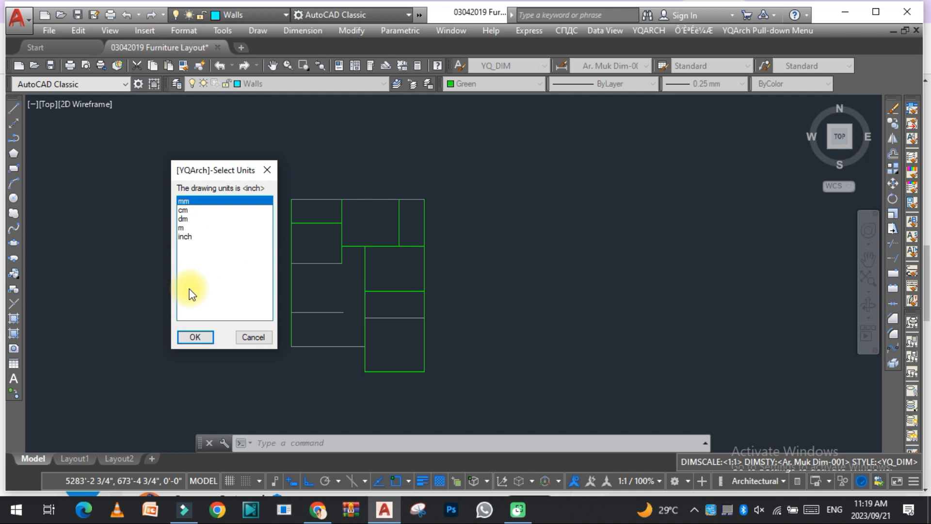
click(195, 337)
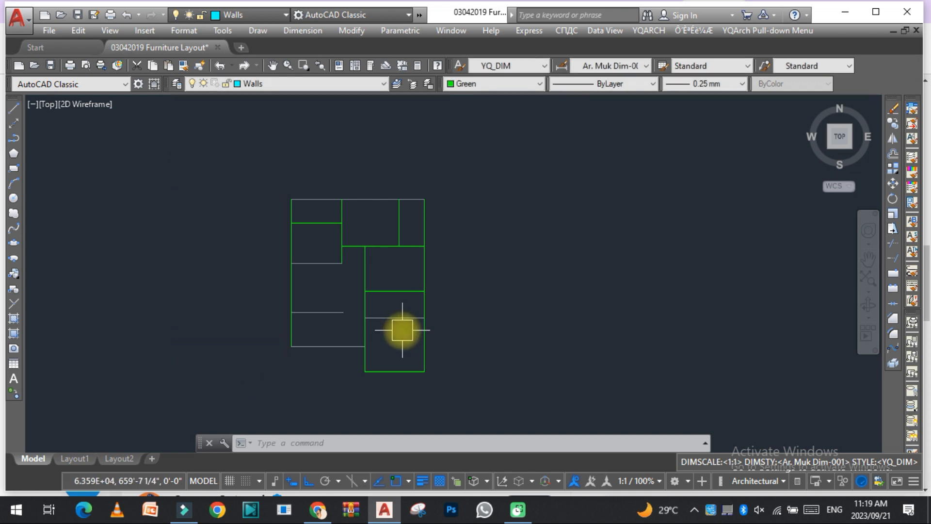
key(Escape)
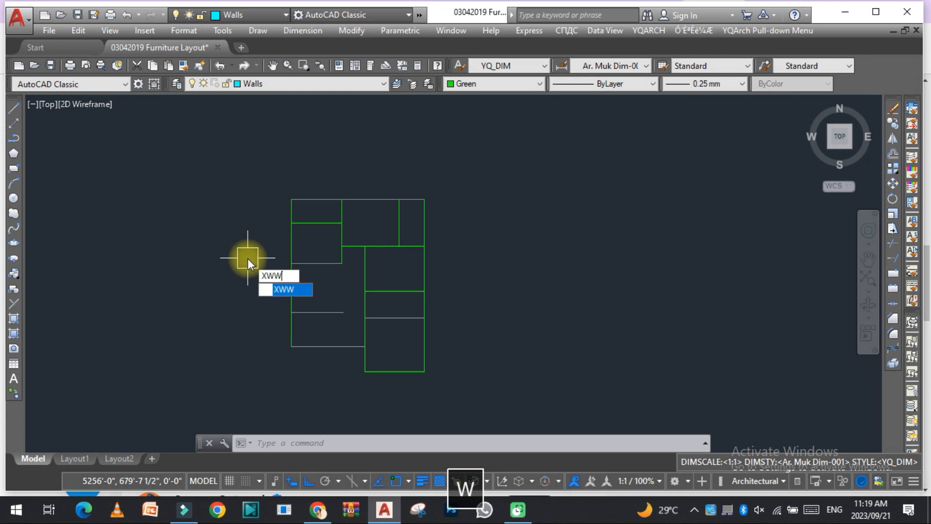
- Run the XWW wall command with a wall thickness of 7 on all the floor plan lines
key(space)
drag(416, 130, 262, 116)
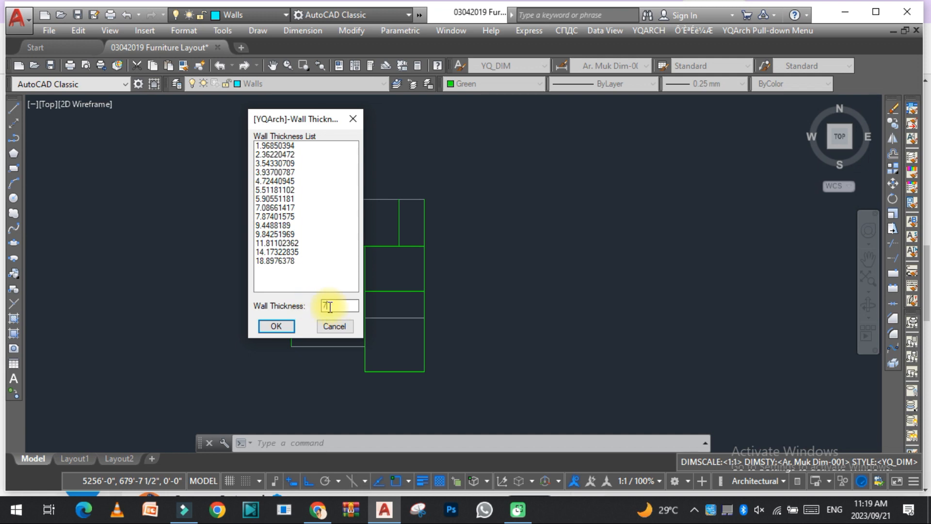
click(274, 327)
click(458, 388)
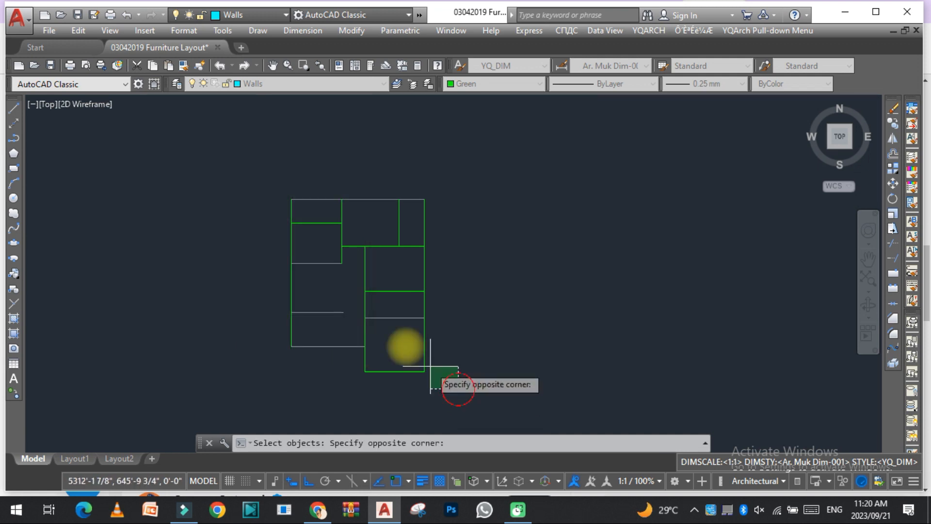
click(279, 202)
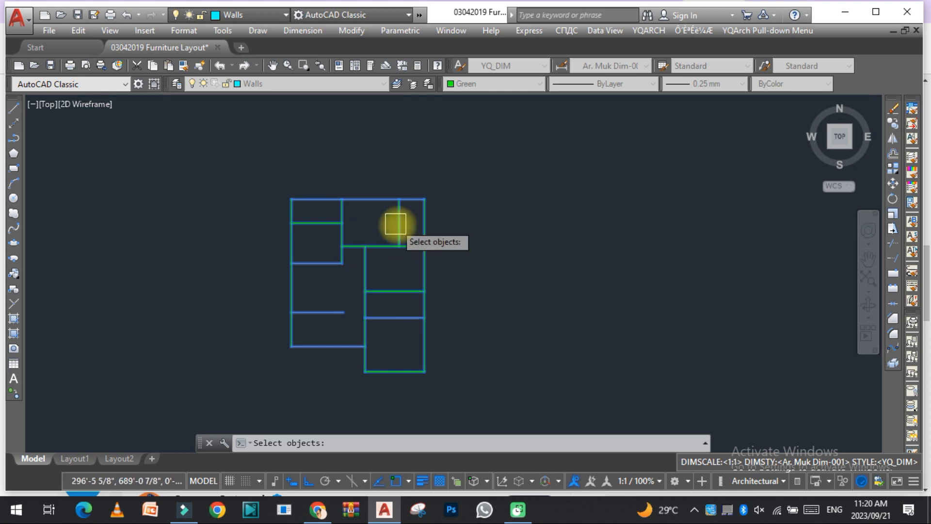
key(space)
scroll(387, 294, up, 3)
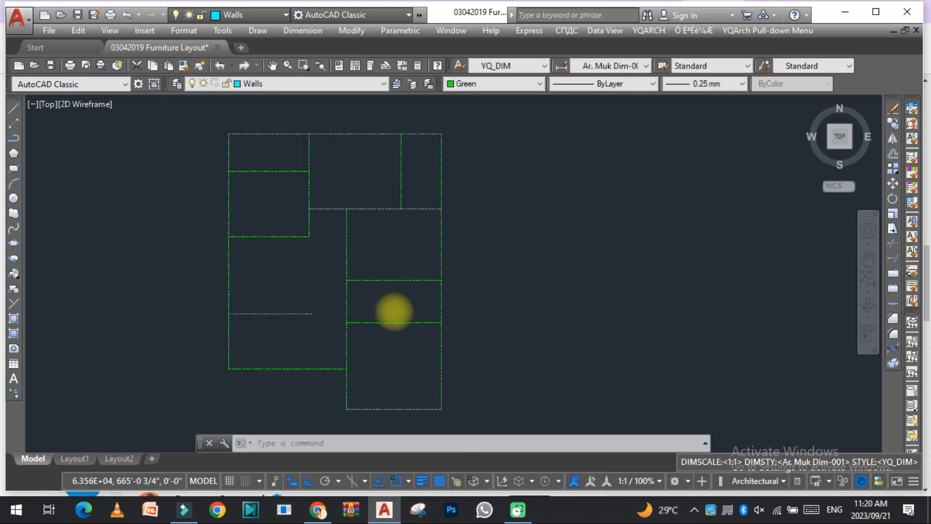
scroll(395, 312, down, 3)
- Repeat the XWW command on the entire plan to generate double-line walls along the centre lines
key(space)
drag(453, 142, 286, 140)
click(272, 346)
click(444, 387)
click(213, 140)
key(space)
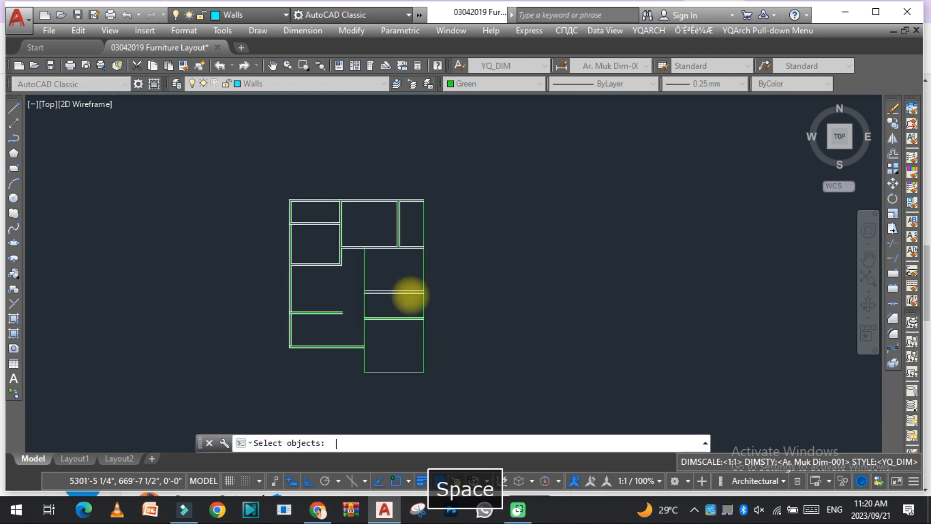
- Inspect the generated double-line walls and their junctions across the floor plan
scroll(441, 208, up, 2)
scroll(392, 181, up, 2)
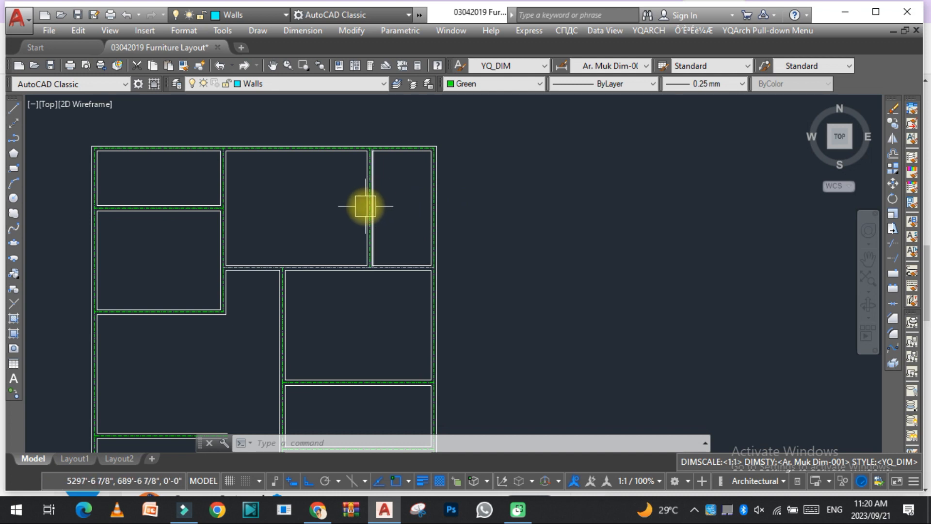
scroll(412, 181, down, 2)
scroll(301, 170, up, 2)
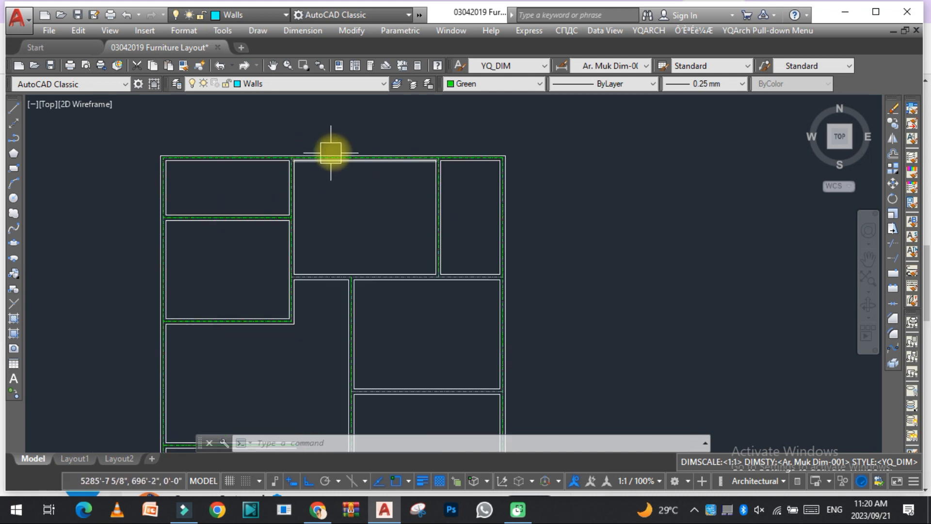
scroll(156, 156, up, 1)
scroll(225, 155, up, 1)
scroll(225, 156, down, 3)
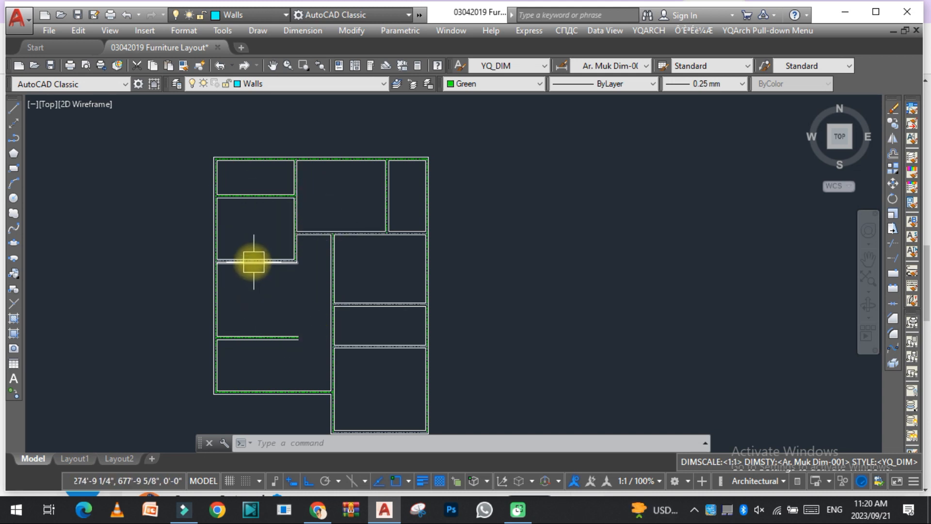
scroll(252, 252, up, 1)
scroll(283, 237, down, 1)
scroll(285, 230, up, 1)
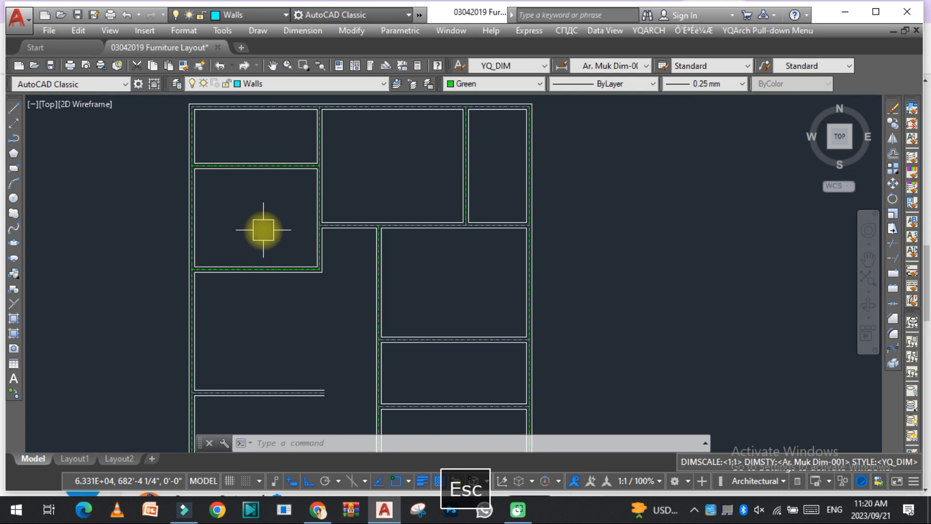
- Start the YQArch door-opening command and confirm a hole width of 36 and a pier width of 6
text(AD)
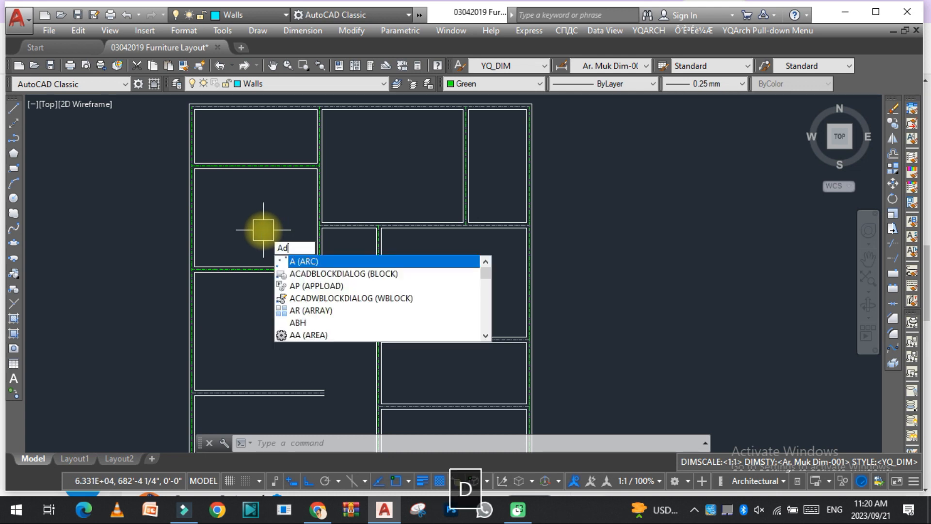
click(313, 262)
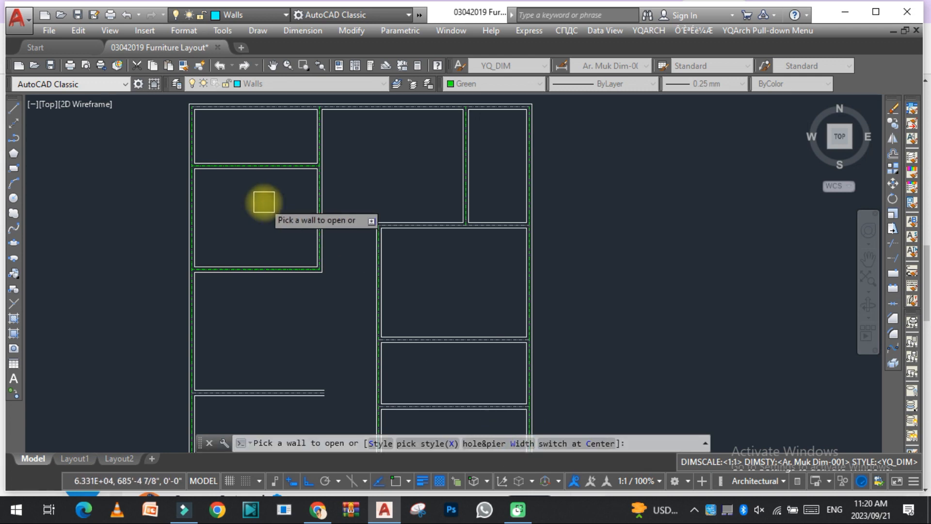
text(w)
key(space)
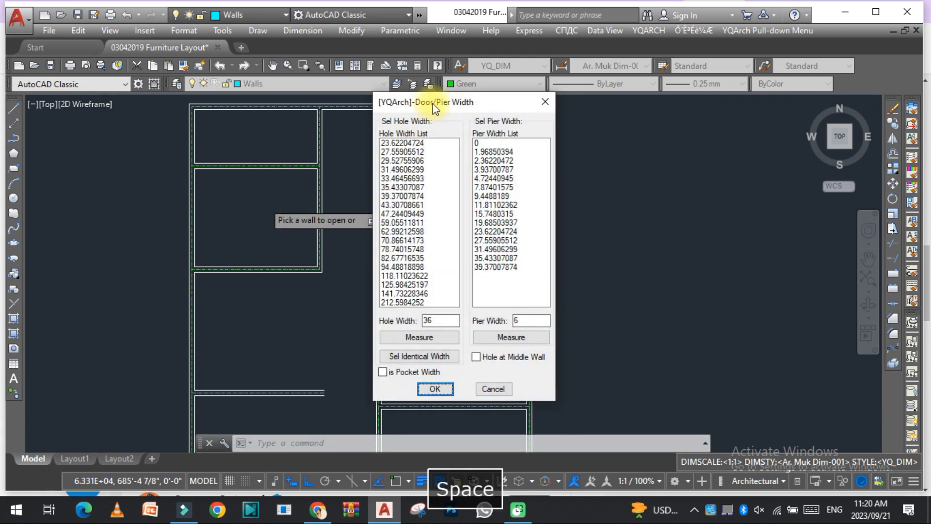
drag(433, 96, 298, 96)
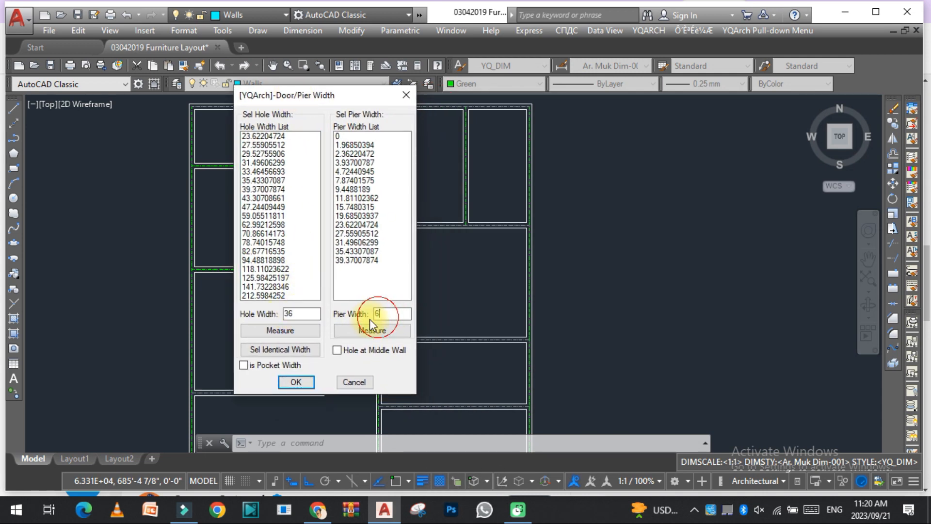
click(295, 382)
- Insert a door in the wall between the two upper-left rooms, near its right end, swinging into the lower room
scroll(329, 315, down, 2)
scroll(301, 228, up, 6)
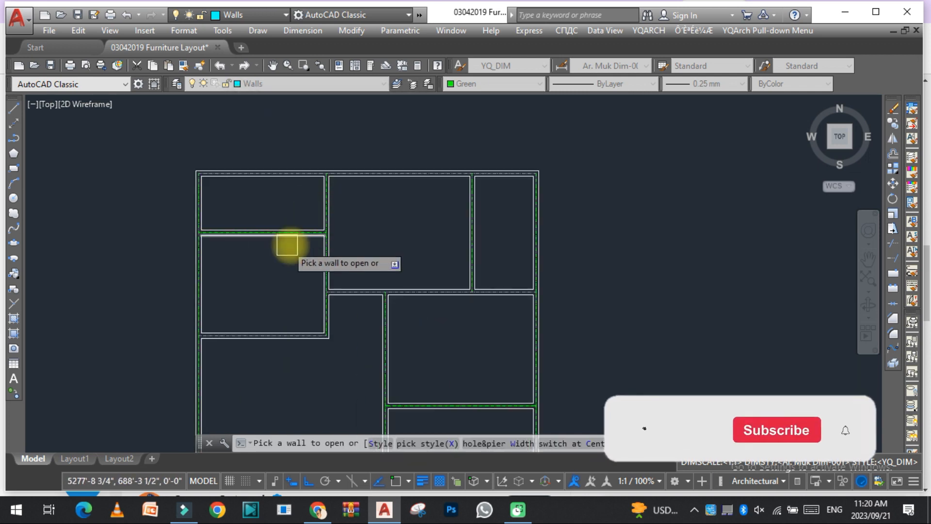
click(313, 224)
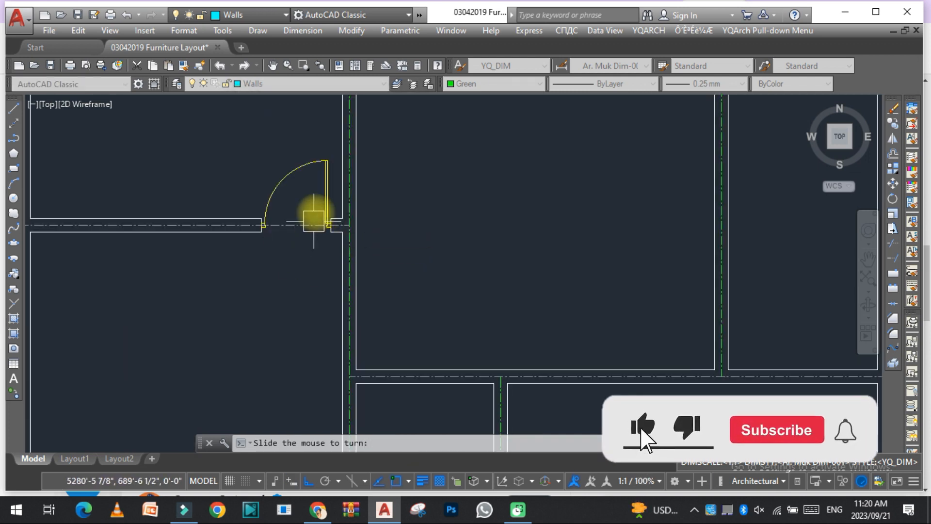
- Insert a door at the left end of the upper-middle room's bottom wall, swinging down into the passage
scroll(354, 218, down, 5)
scroll(328, 212, up, 4)
scroll(318, 209, up, 4)
key(space)
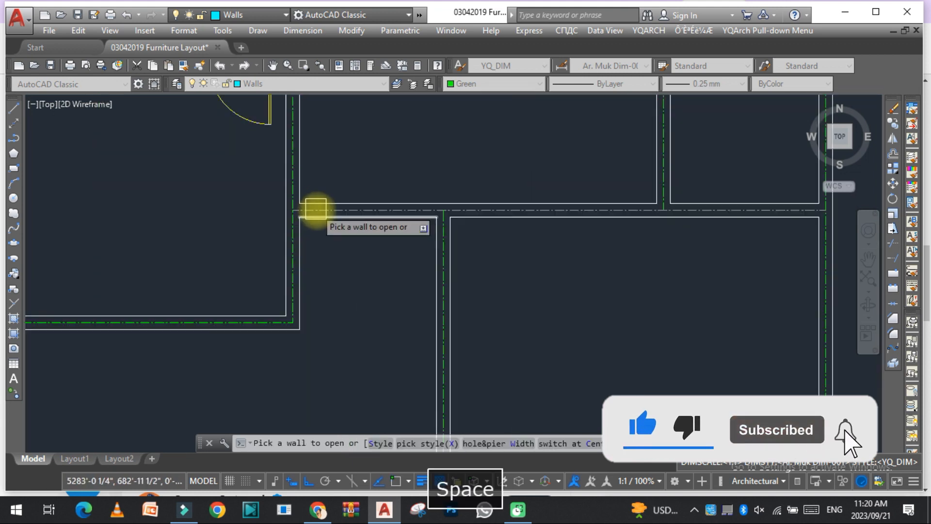
click(319, 209)
- Insert a door in the second upper-left room's right wall, near its lower corner, swinging into that room
scroll(322, 207, down, 6)
scroll(315, 233, up, 6)
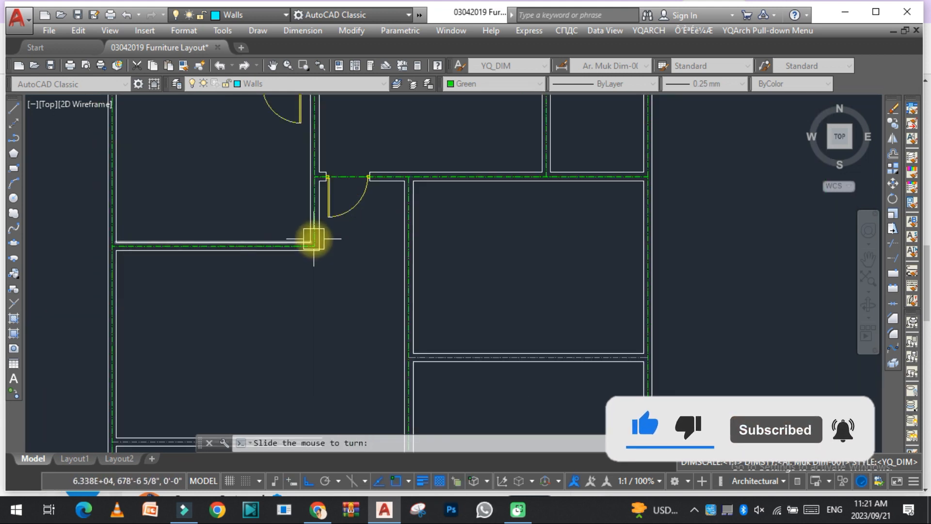
key(space)
click(292, 217)
- Insert a door near the lower end of the middle-right room's left wall, swinging into that room
scroll(295, 212, down, 4)
scroll(384, 290, up, 2)
click(343, 272)
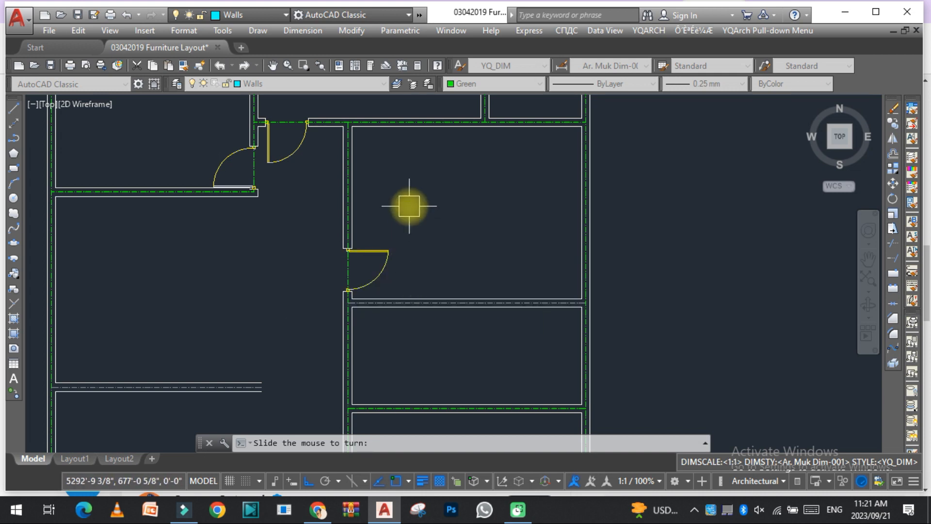
click(399, 340)
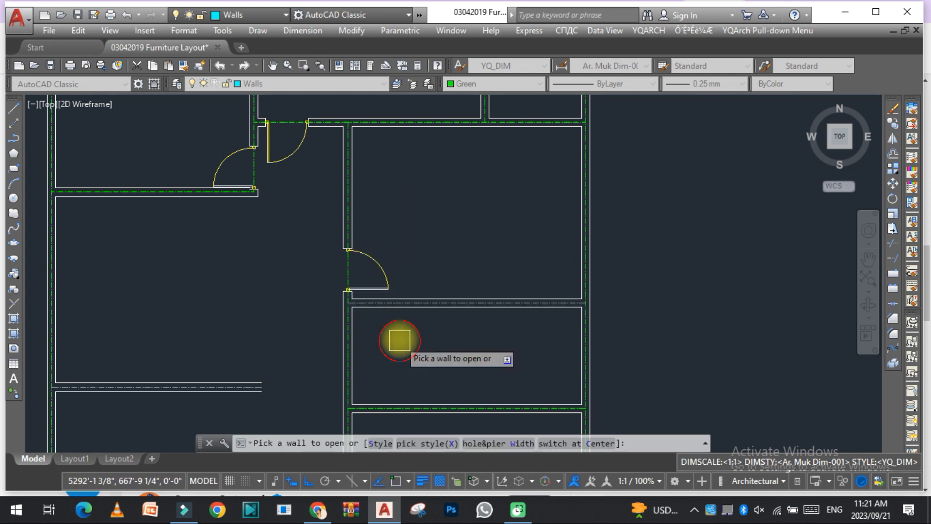
- Insert a door at the upper end of the partition beside the narrow upper-right room, swinging into that room
scroll(466, 238, down, 6)
scroll(365, 199, up, 6)
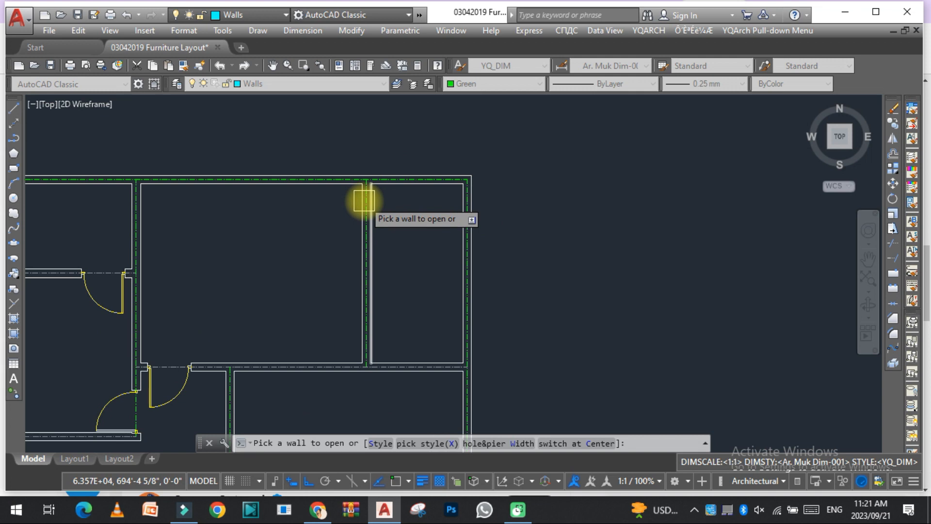
scroll(365, 199, up, 2)
click(380, 204)
scroll(388, 208, down, 2)
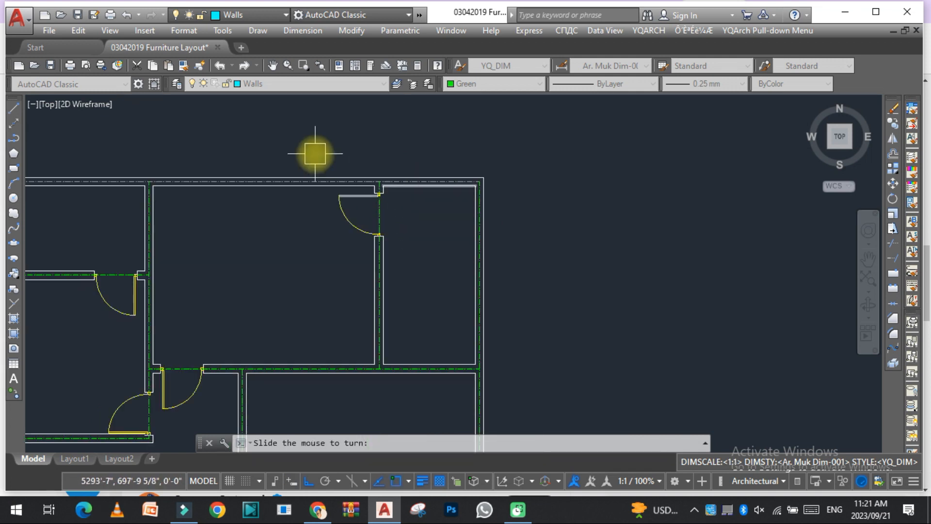
click(426, 206)
- Insert a door at the right end of the wall below the middle-right room, swinging into the small room beneath
scroll(395, 213, down, 4)
scroll(402, 181, down, 1)
scroll(405, 291, up, 4)
scroll(431, 277, up, 2)
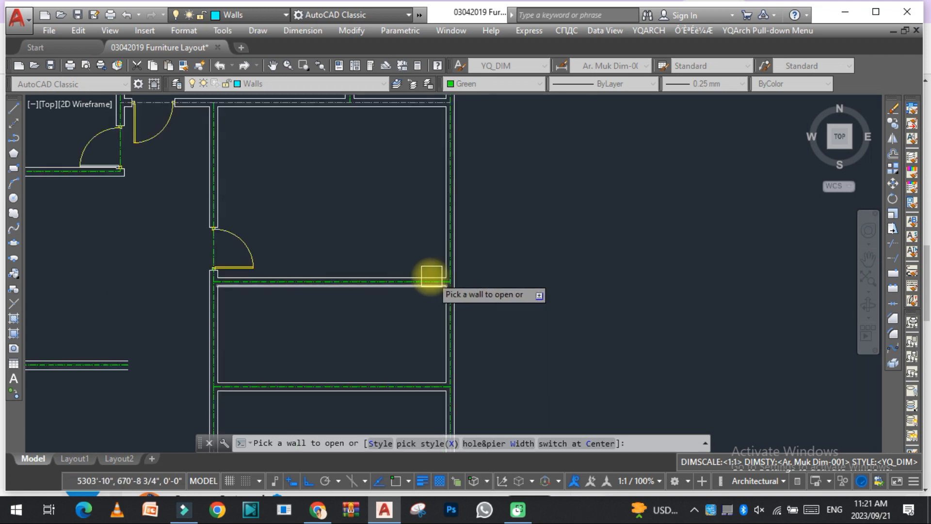
click(429, 282)
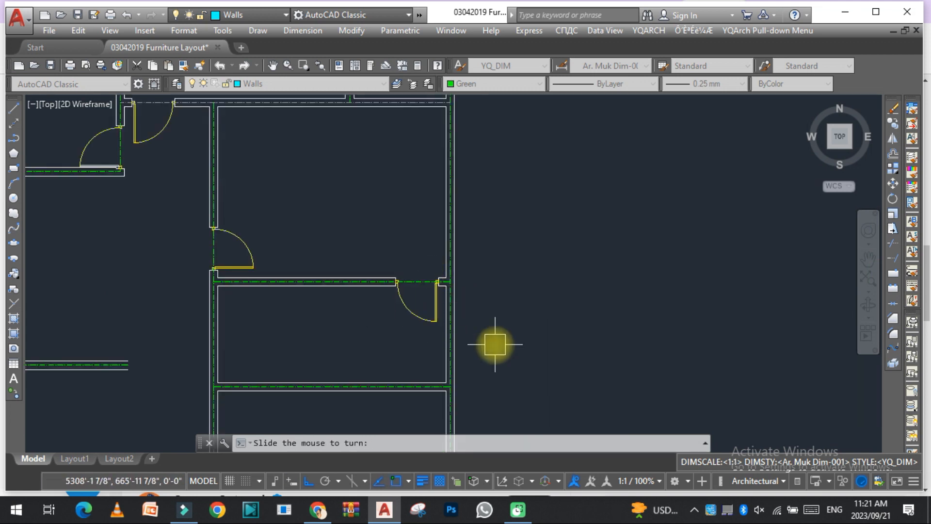
click(423, 340)
- Insert a door at the upper end of the lower-right room's left wall, swinging inward, and end the door command
scroll(327, 318, down, 4)
scroll(328, 272, up, 4)
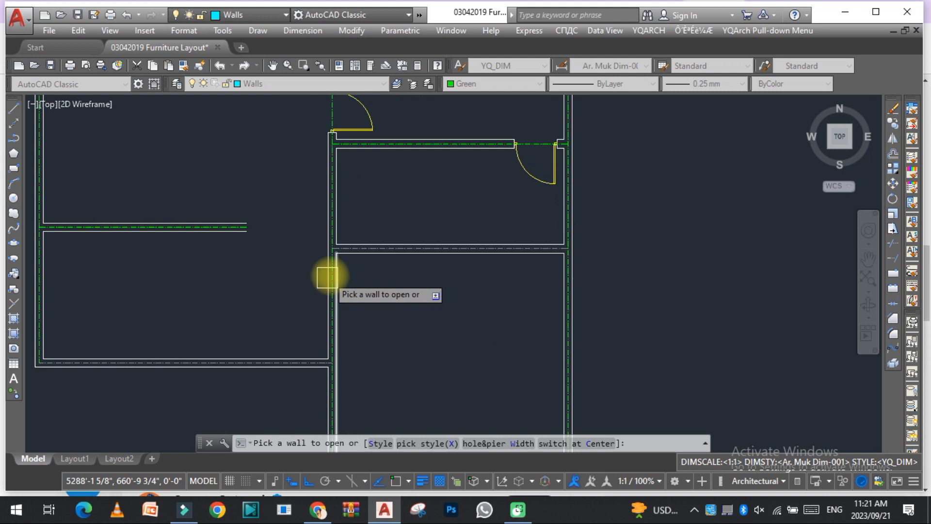
click(333, 281)
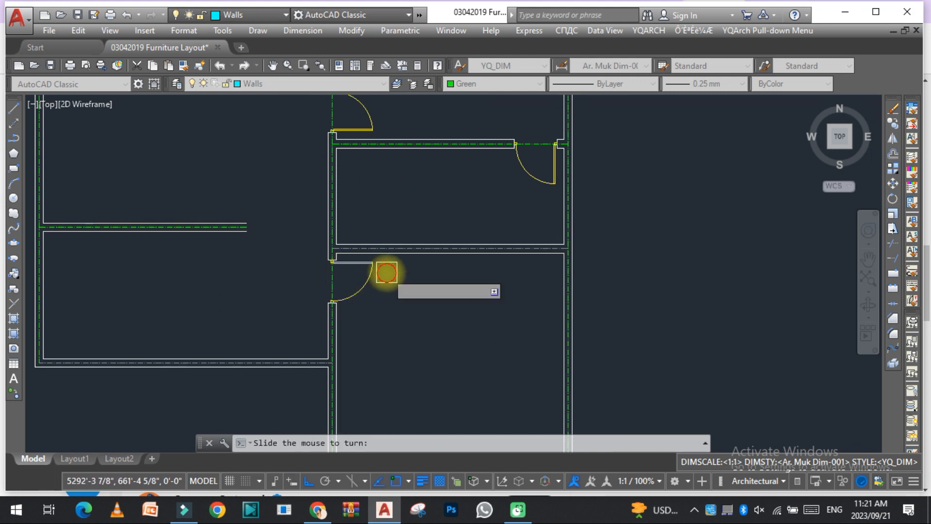
click(387, 273)
scroll(374, 270, down, 6)
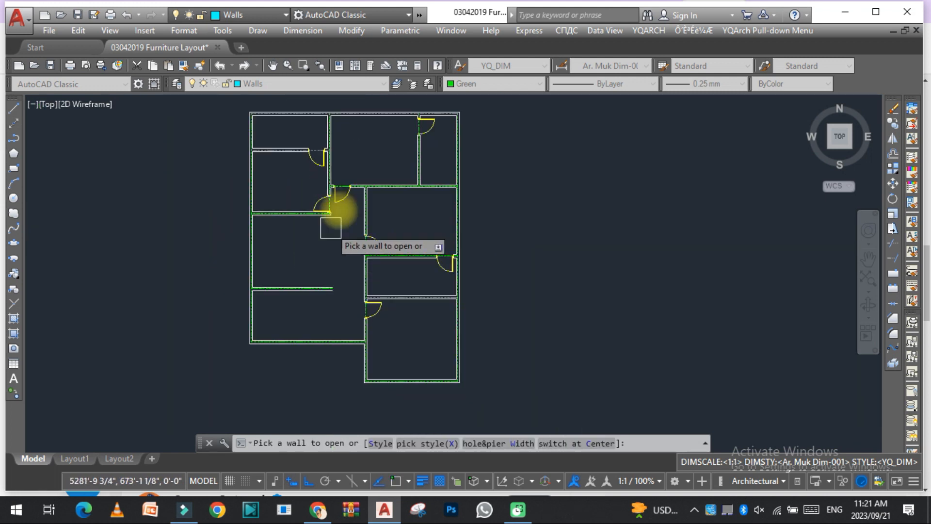
scroll(383, 269, up, 2)
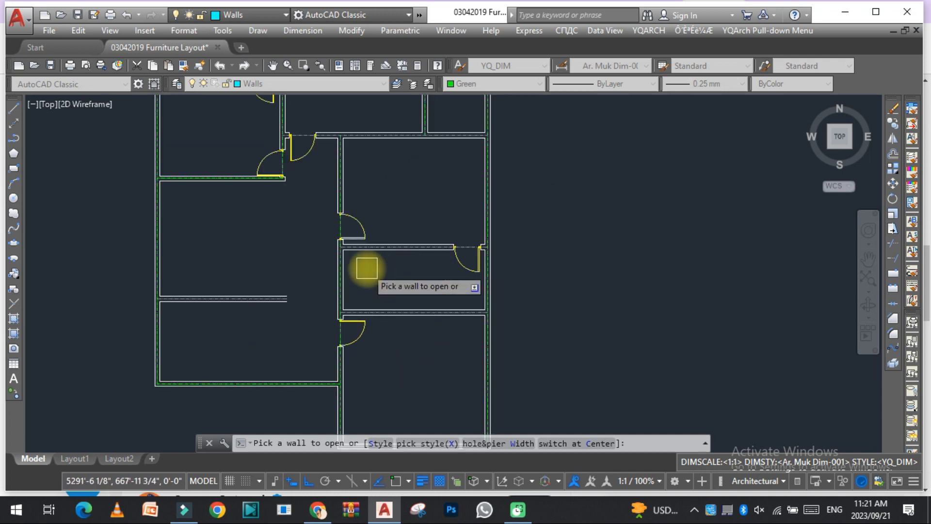
scroll(367, 268, down, 2)
key(Escape)
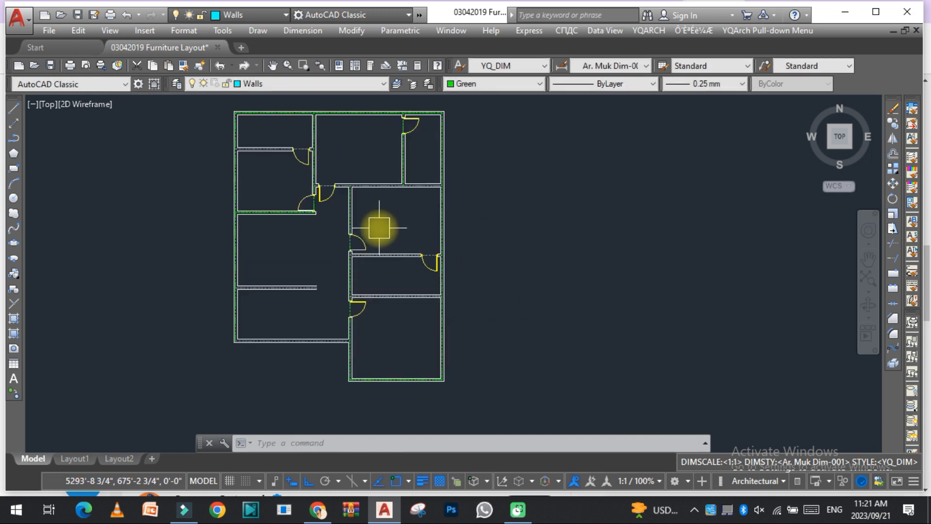
- Start the YQArch window command (AW) and set the window hole width to 60
text(w)
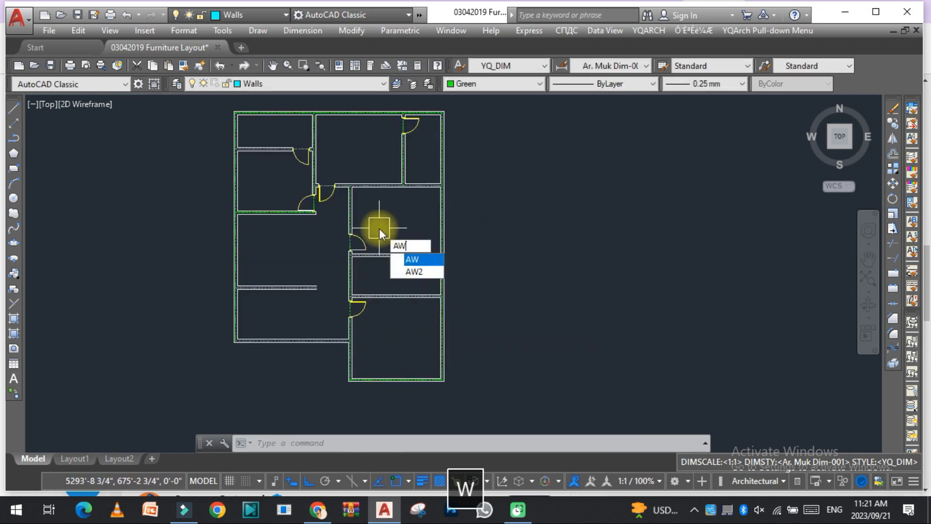
key(space)
scroll(221, 114, up, 2)
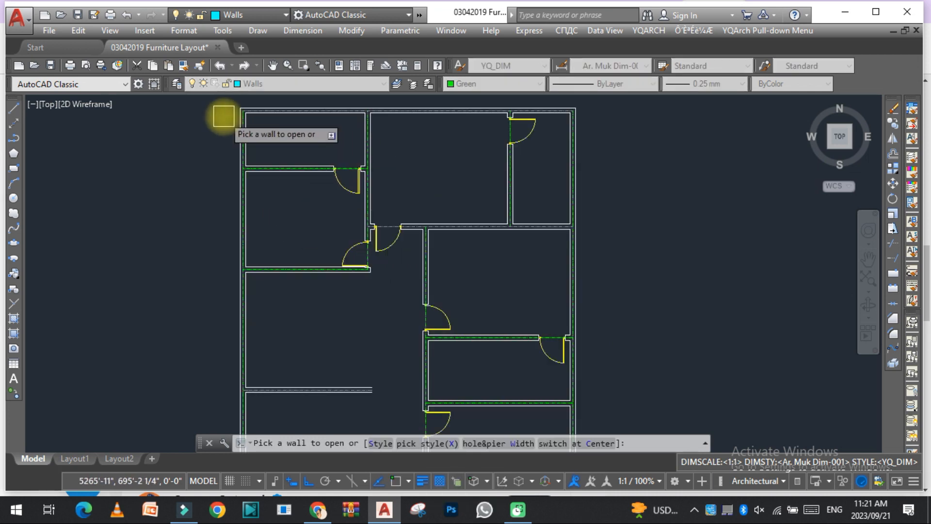
scroll(247, 158, down, 2)
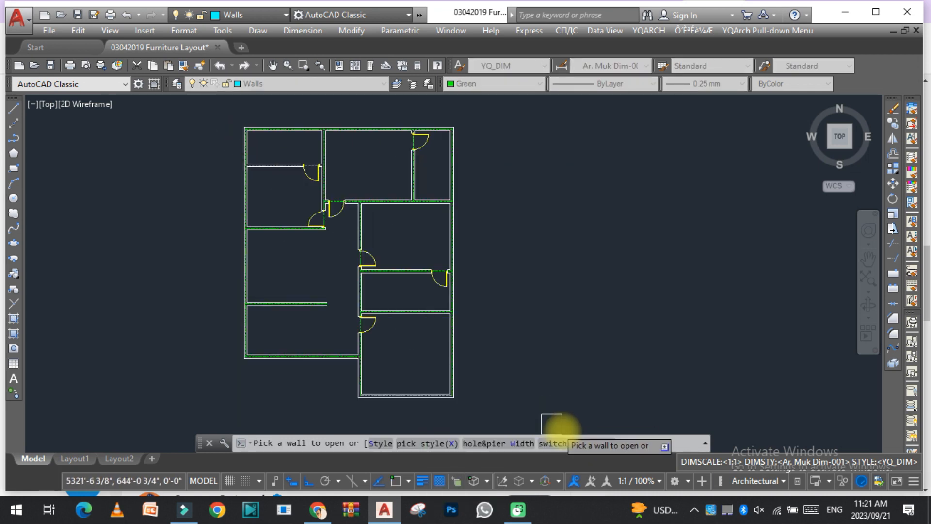
click(516, 448)
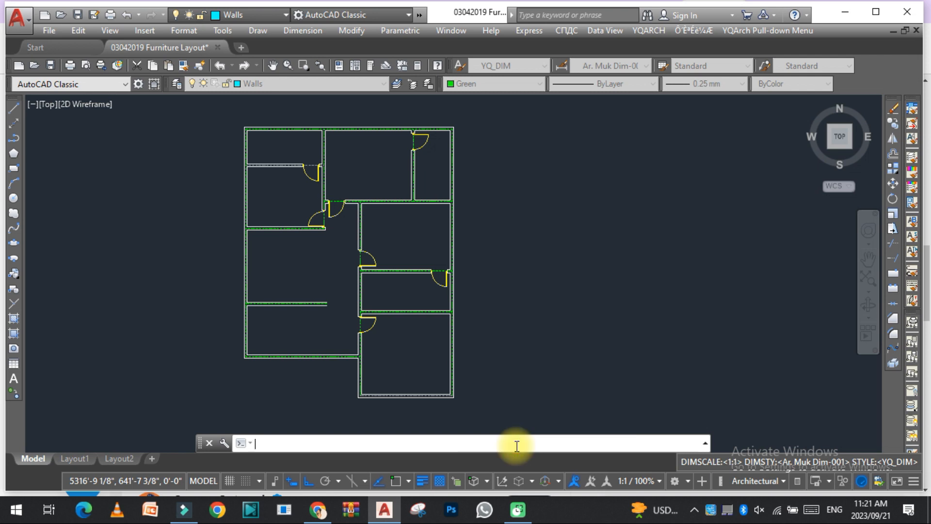
drag(384, 104, 214, 96)
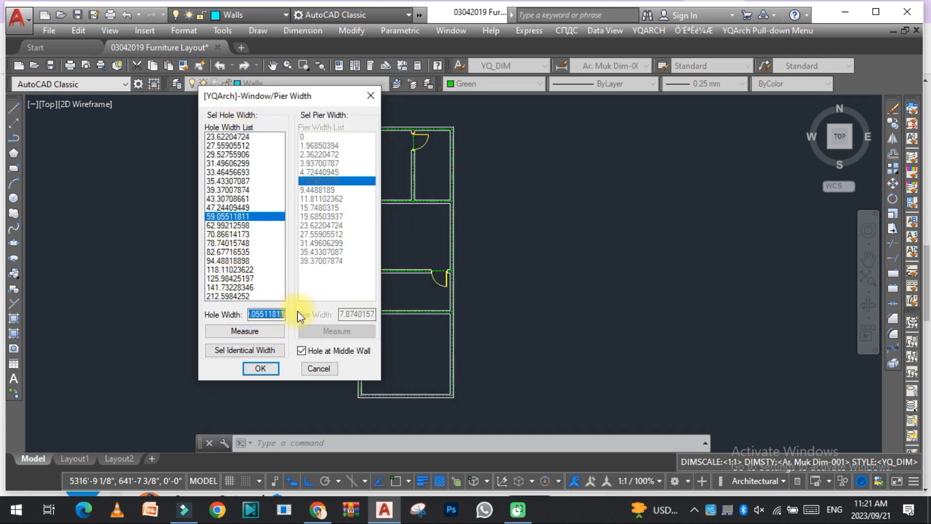
text(60)
click(262, 369)
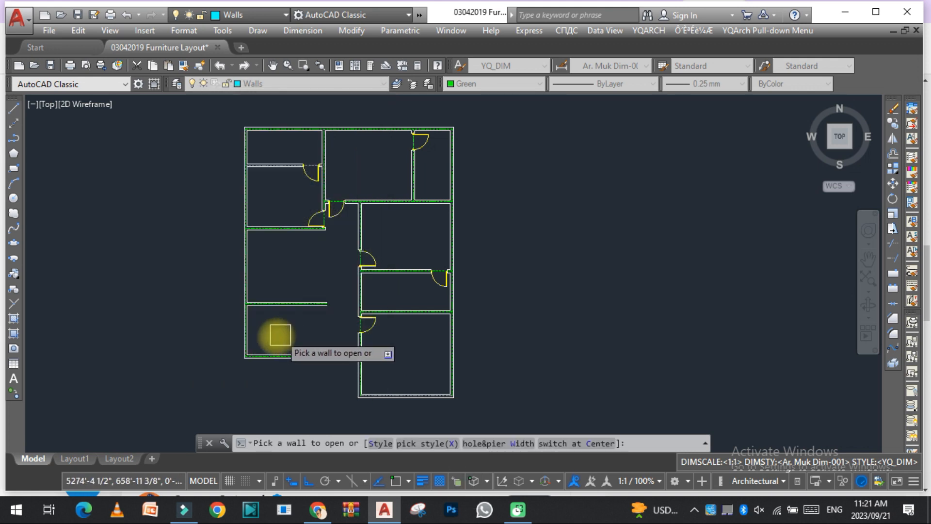
- Insert windows at the middle of the middle-right room's right wall and of the upper-middle room's top wall
scroll(339, 250, down, 2)
scroll(308, 211, up, 5)
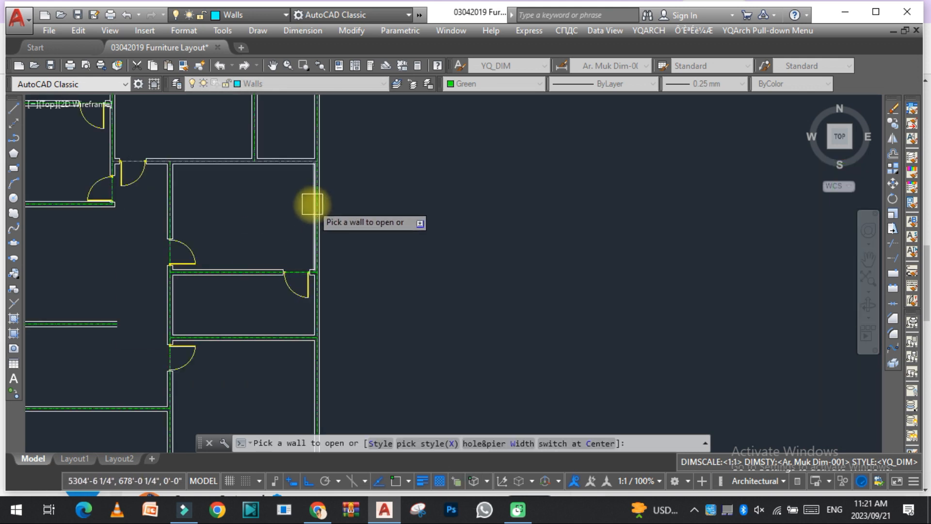
scroll(313, 206, up, 2)
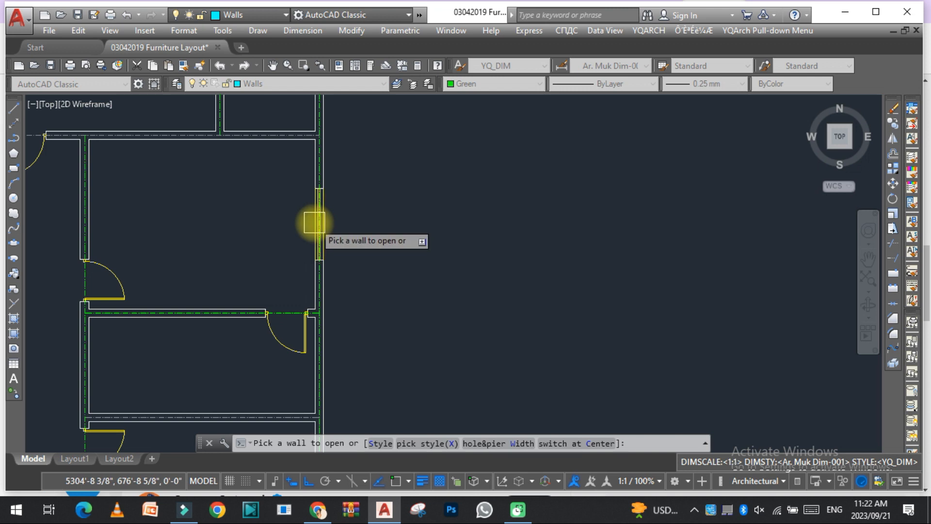
scroll(310, 213, down, 2)
scroll(233, 121, up, 2)
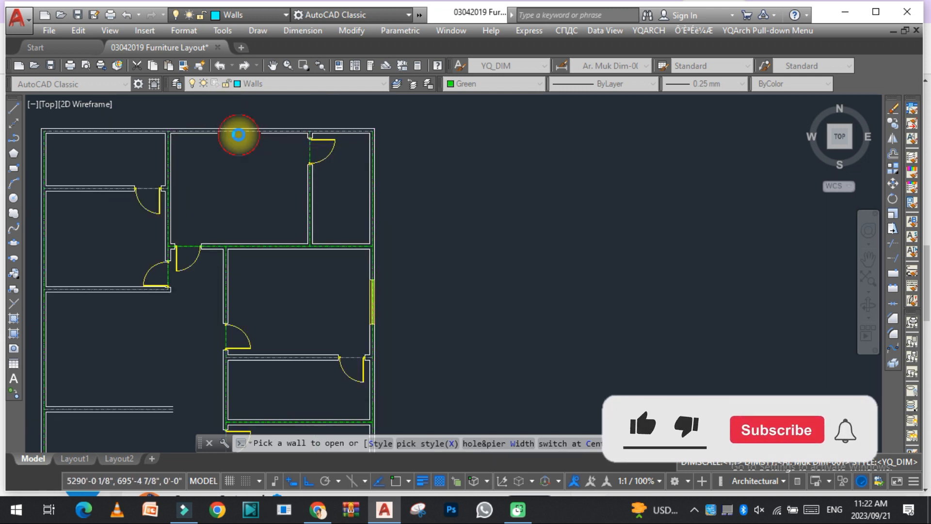
- Insert windows in the outer left wall, one in the second room from the top and one in the lower-left room
scroll(291, 214, down, 2)
scroll(145, 228, up, 4)
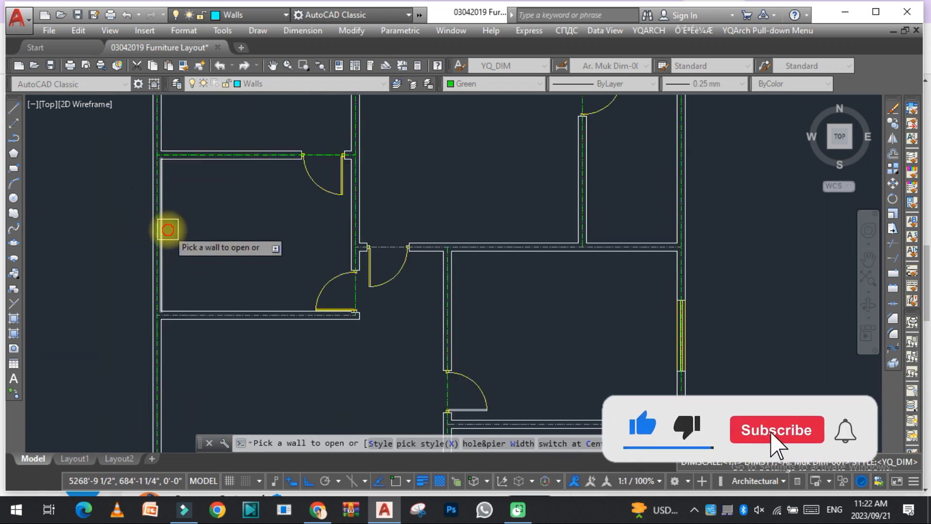
scroll(204, 218, down, 4)
scroll(219, 340, up, 3)
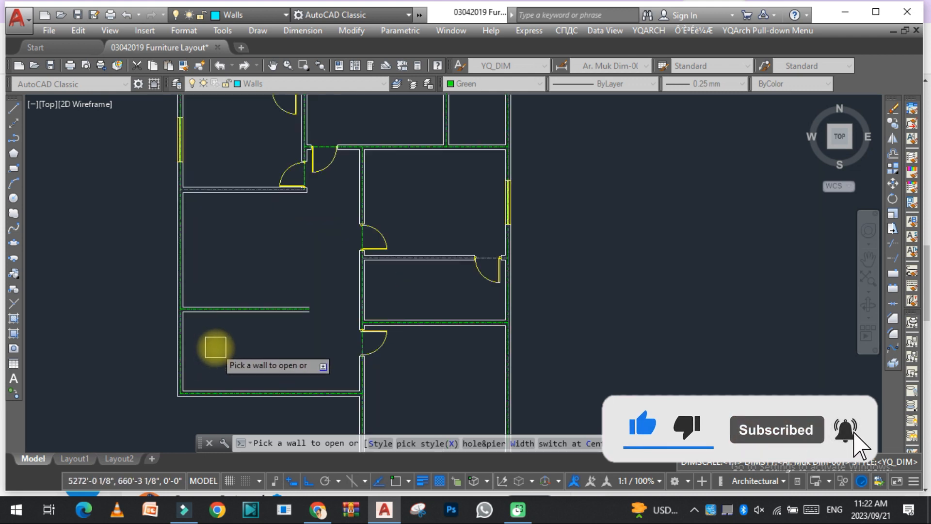
scroll(208, 354, down, 3)
scroll(283, 358, up, 3)
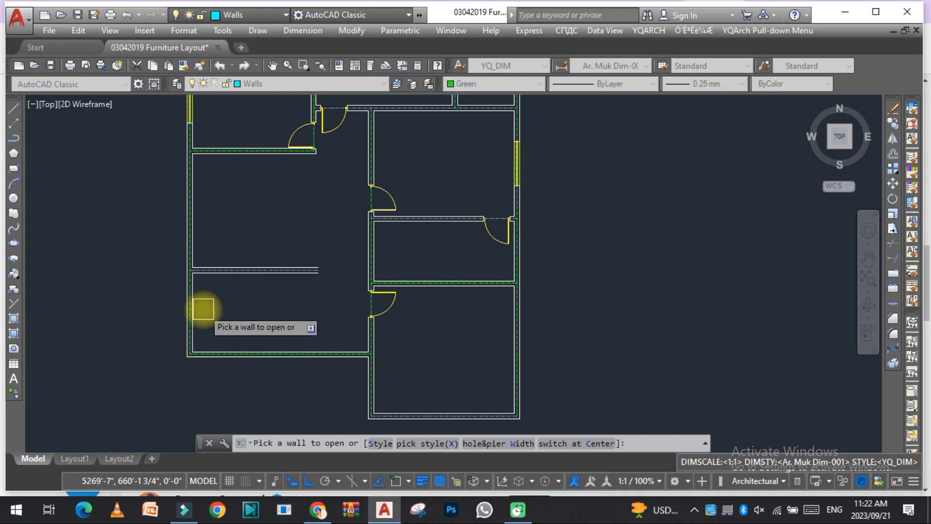
- Insert a window at the middle of the lower-right room's bottom wall and end the window command
scroll(311, 327, down, 3)
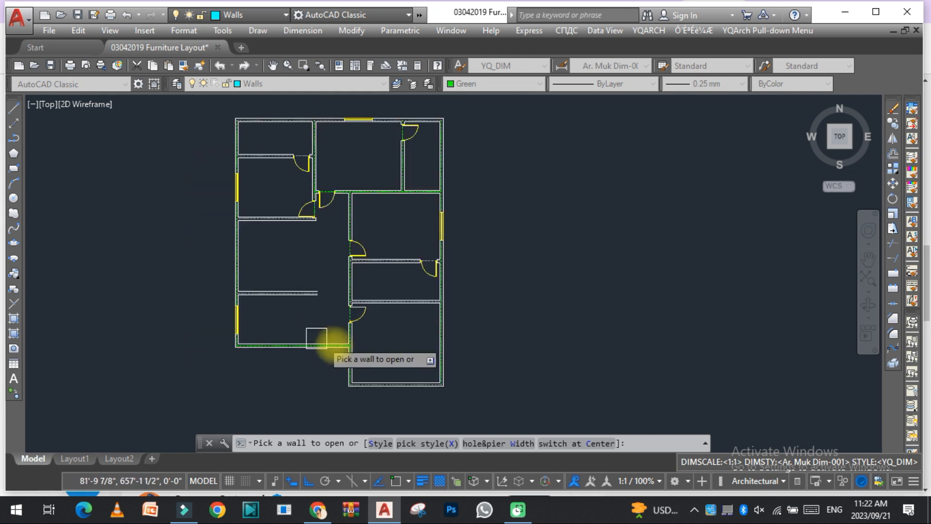
scroll(424, 386, up, 3)
click(381, 383)
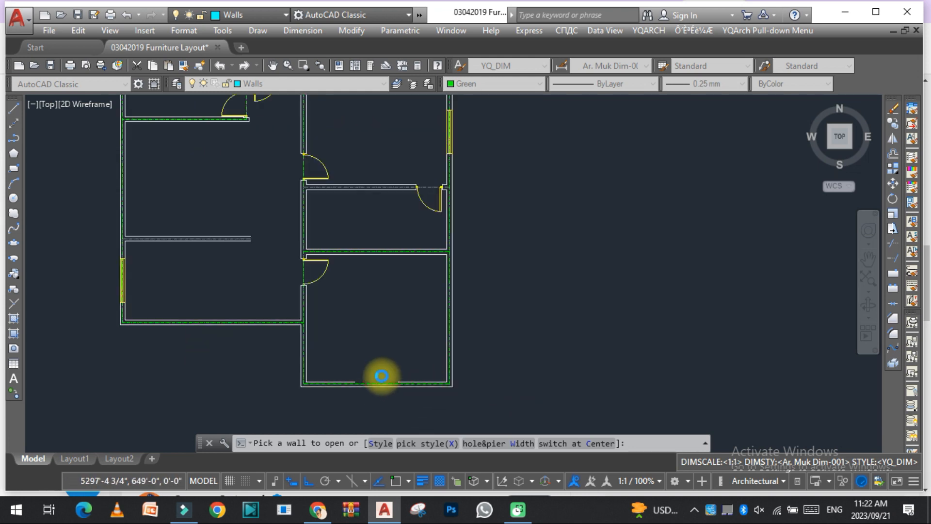
key(space)
scroll(343, 208, down, 3)
- Restart the window command for the smaller rooms and set the hole width to 24
scroll(344, 233, up, 5)
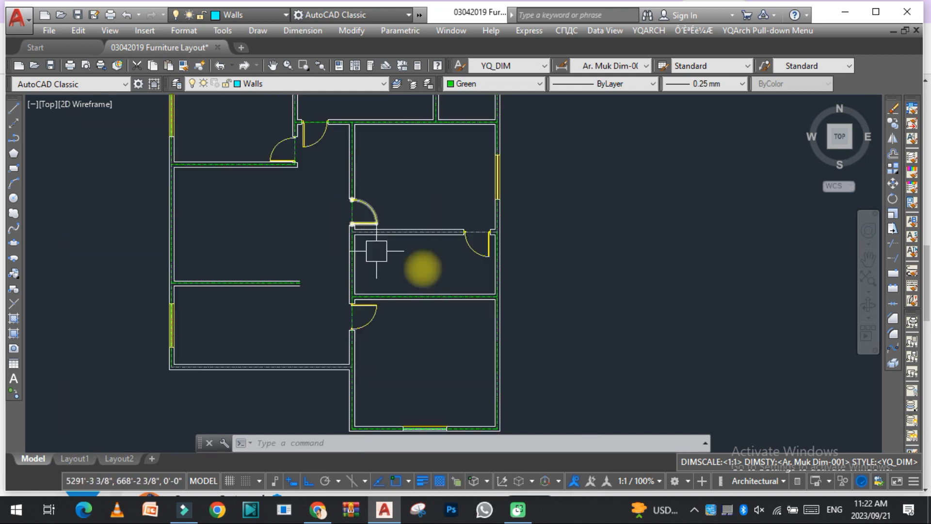
scroll(370, 256, down, 2)
scroll(437, 271, up, 4)
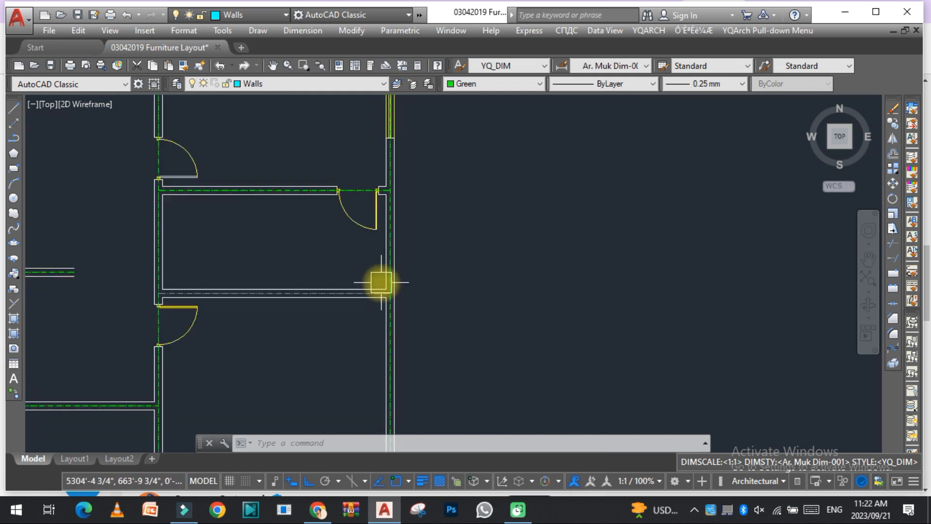
scroll(399, 267, down, 1)
scroll(400, 266, up, 2)
scroll(355, 286, down, 2)
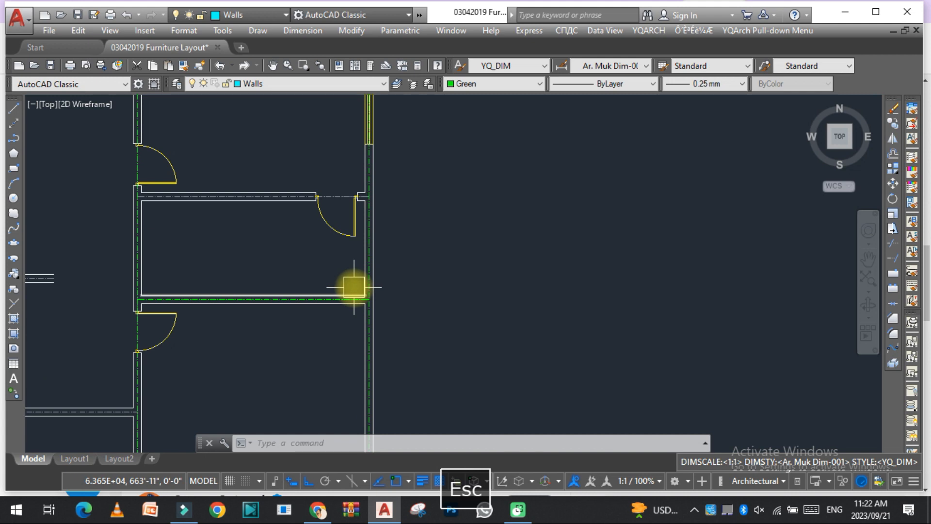
scroll(310, 227, up, 2)
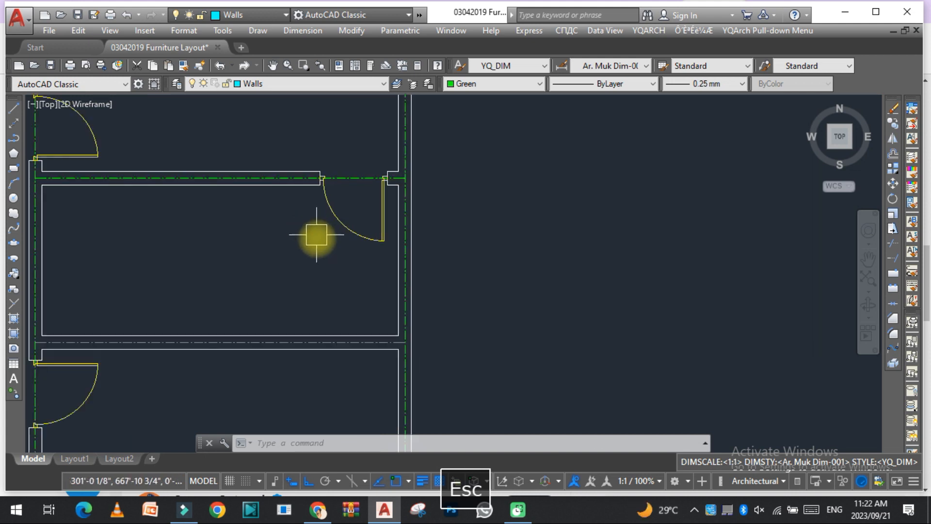
key(space)
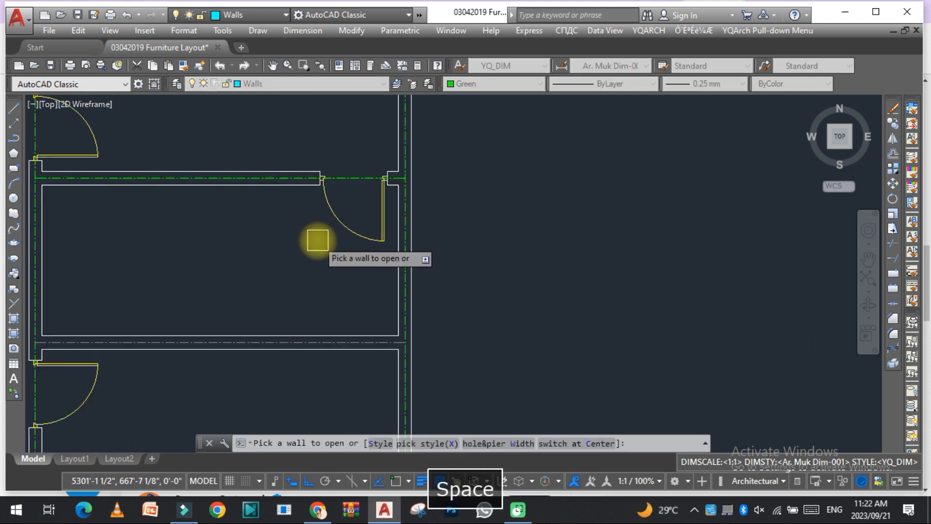
click(514, 444)
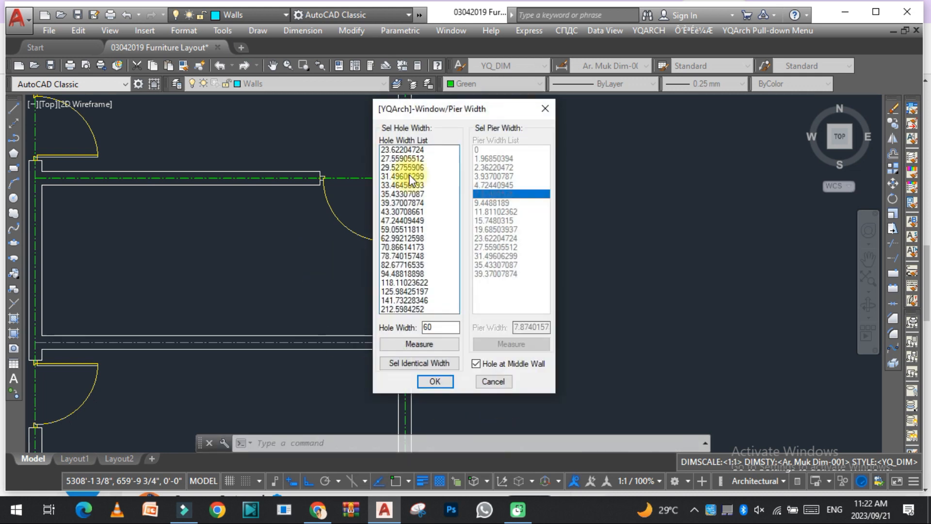
drag(405, 110, 232, 97)
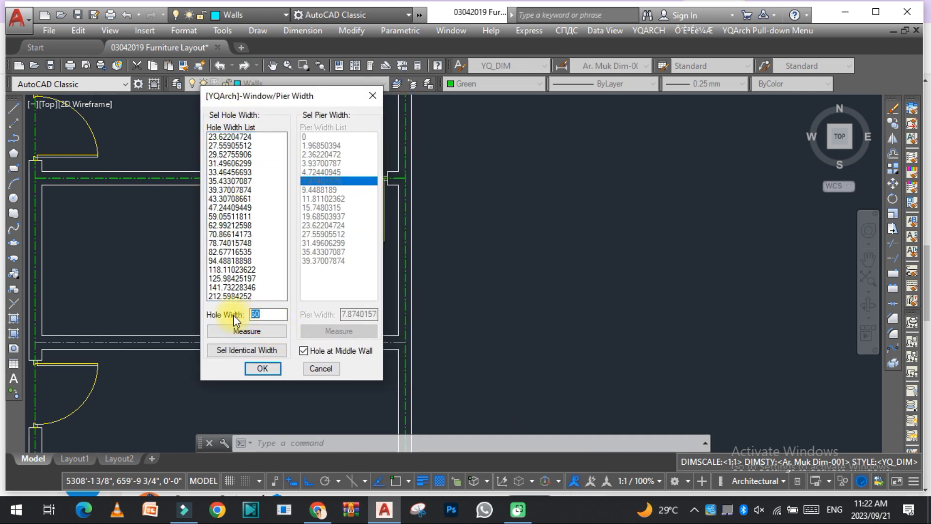
text(24)
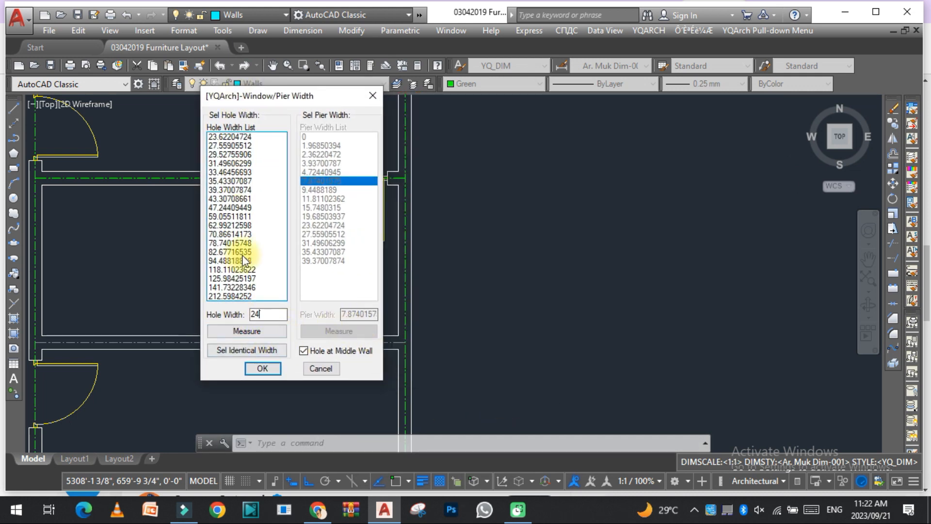
click(237, 351)
- Insert small windows in the right wall of the room below the middle-right room and the left wall of the upper-left room
scroll(409, 310, up, 5)
scroll(419, 316, down, 10)
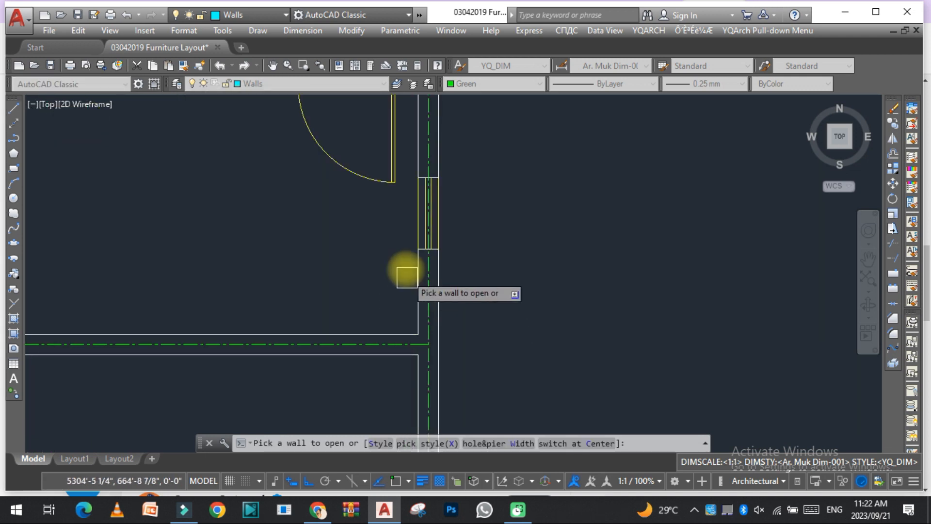
scroll(306, 223, up, 3)
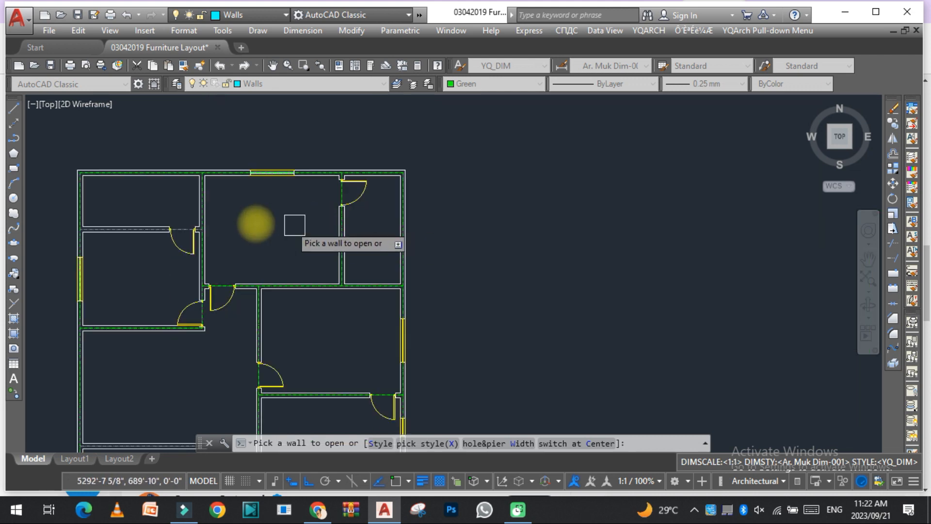
scroll(97, 206, up, 4)
scroll(125, 227, down, 3)
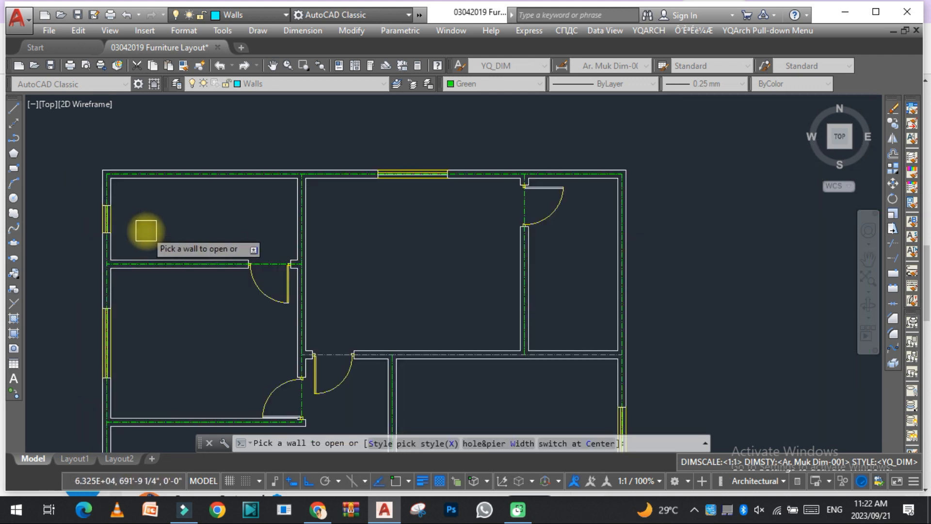
- Insert a small window in the top wall of the narrow upper-right room and end the window command
scroll(357, 281, up, 2)
scroll(336, 298, down, 1)
scroll(340, 208, up, 2)
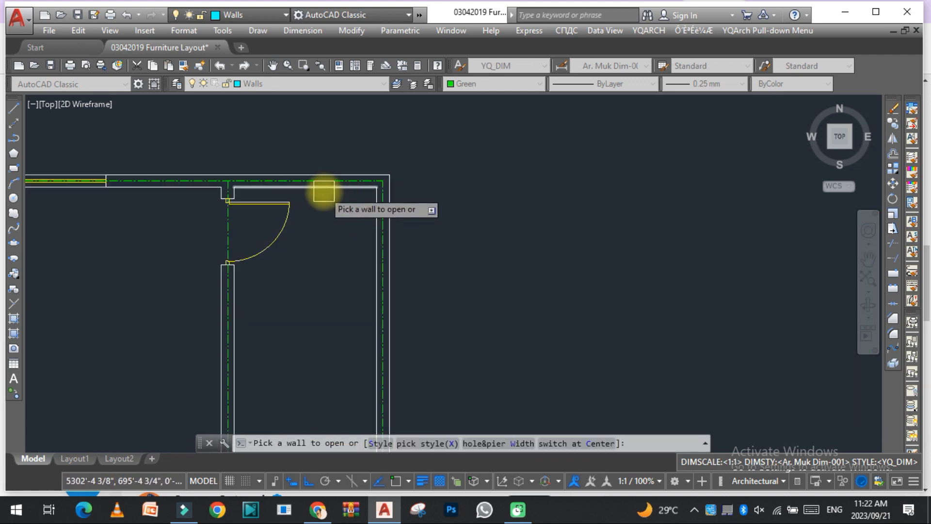
scroll(342, 191, down, 4)
scroll(221, 303, up, 4)
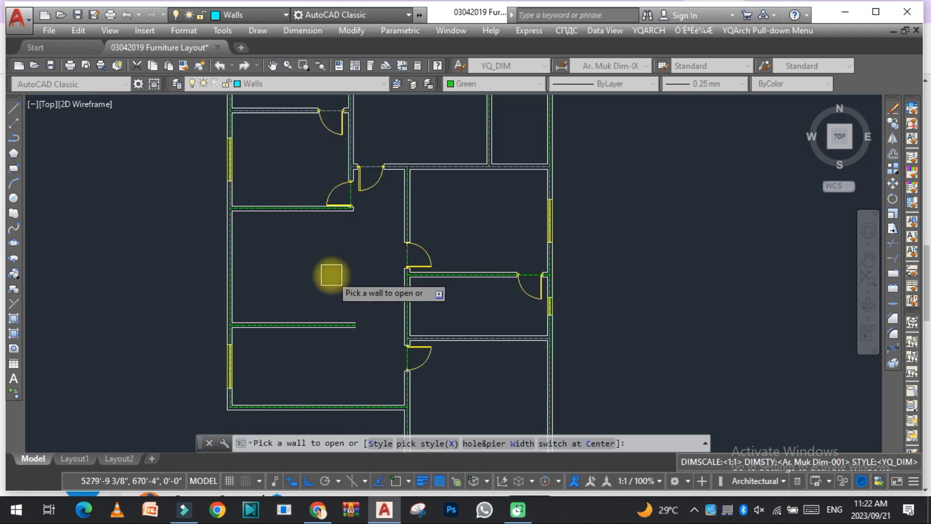
scroll(305, 263, down, 4)
scroll(360, 242, up, 2)
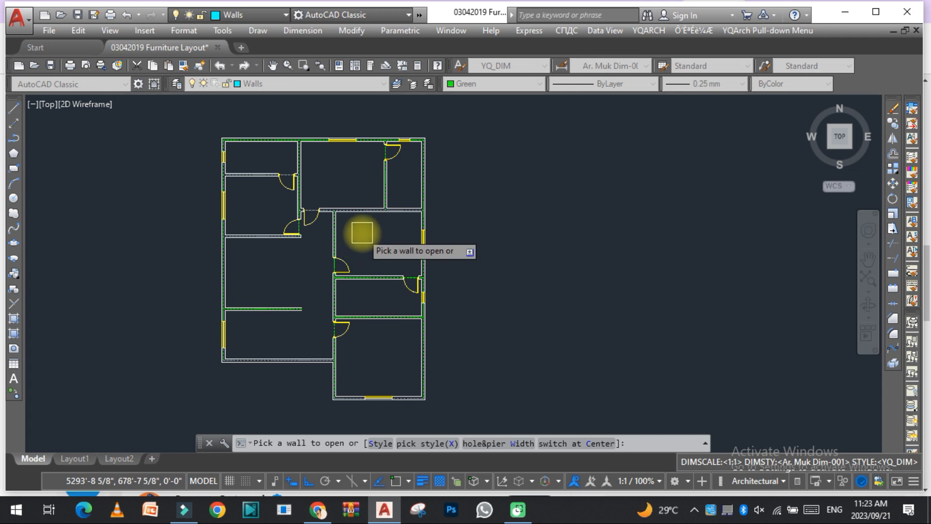
key(Escape)
- Start the YQArch Arrange furnitures/sanitary ware command (JJ), choose a furniture arrangement and accept it for placement
scroll(356, 242, up, 2)
scroll(355, 229, down, 4)
scroll(316, 217, up, 4)
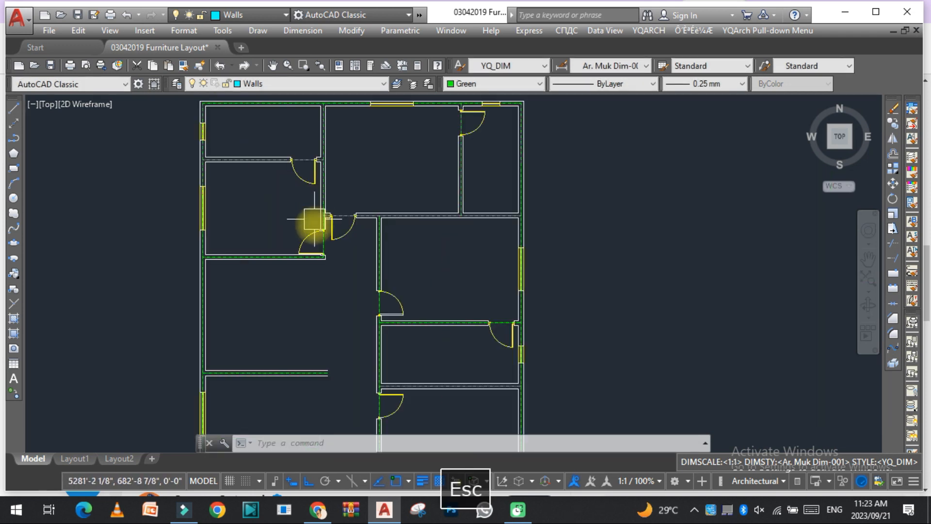
scroll(270, 218, down, 2)
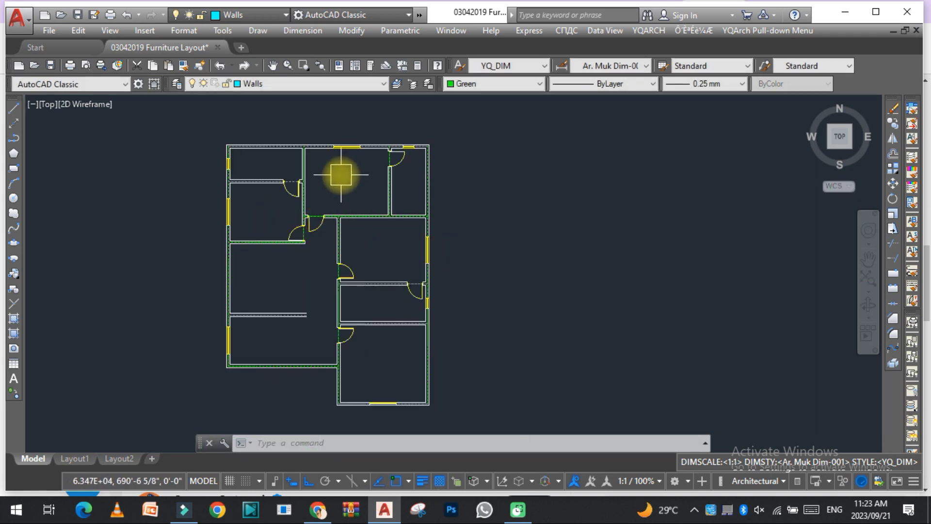
scroll(326, 150, up, 2)
key(Escape)
text(j)
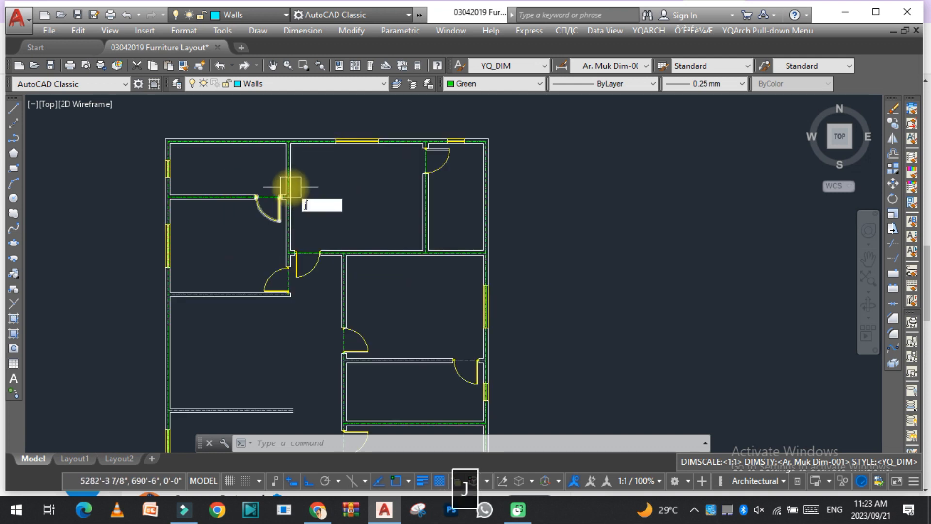
text(j)
key(space)
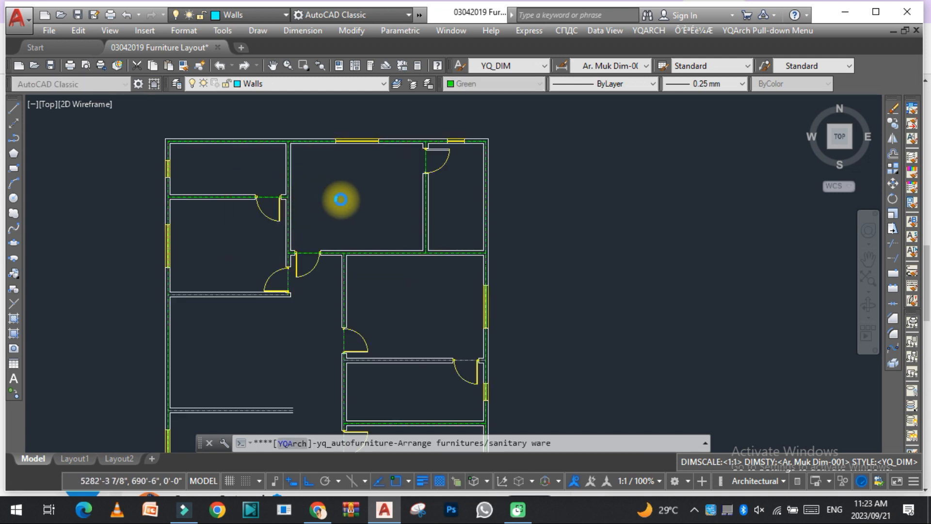
drag(406, 136, 303, 142)
click(487, 212)
click(335, 368)
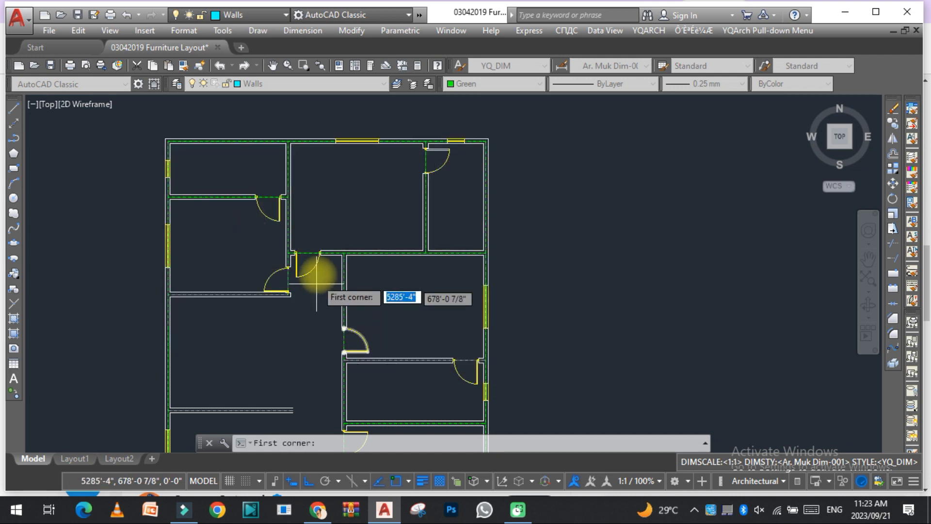
- Mark the large upper-middle room as the furniture area, from its inner lower-left corner to its inner upper-right corner
scroll(371, 191, up, 2)
scroll(232, 291, up, 3)
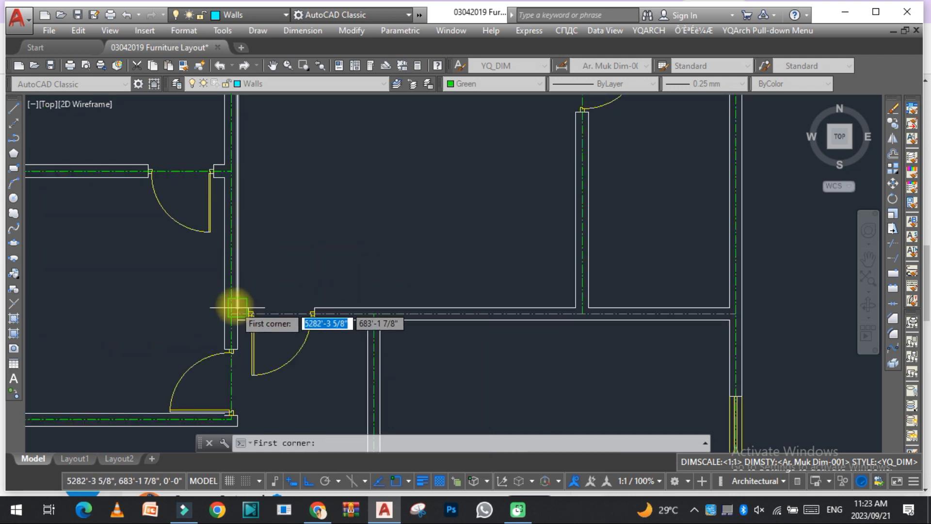
click(229, 307)
scroll(248, 301, down, 3)
scroll(417, 185, down, 3)
scroll(385, 190, up, 4)
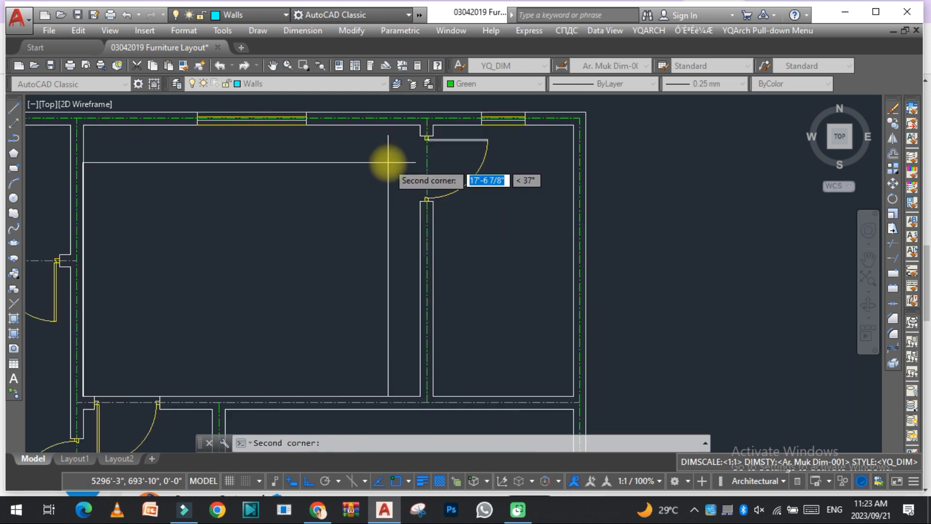
click(420, 122)
- Place the bedroom set with the bed's headboard against the upper window wall and the wardrobe along the left wall, ending the command
key(Return)
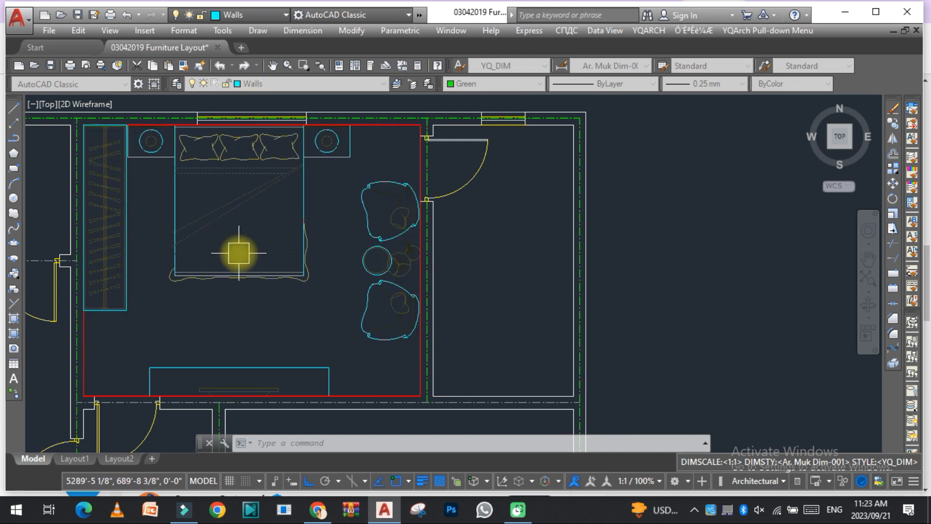
click(243, 306)
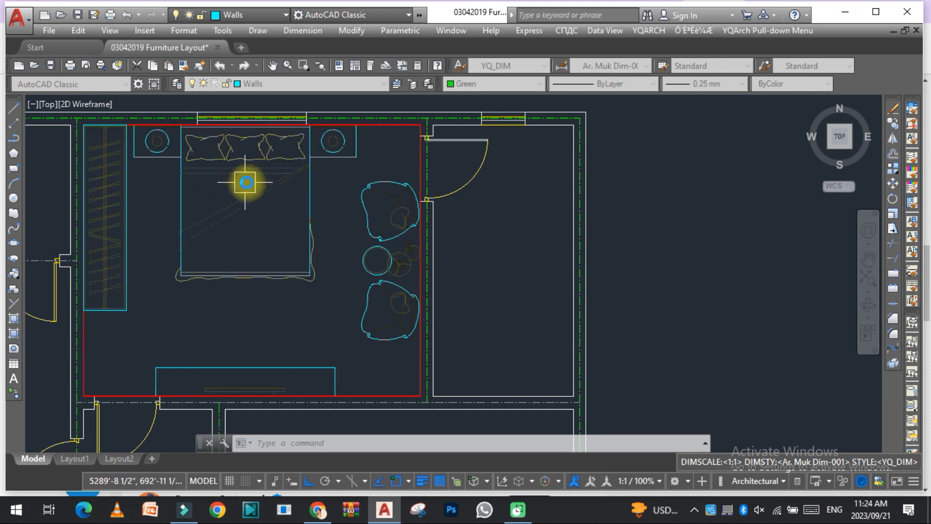
click(246, 183)
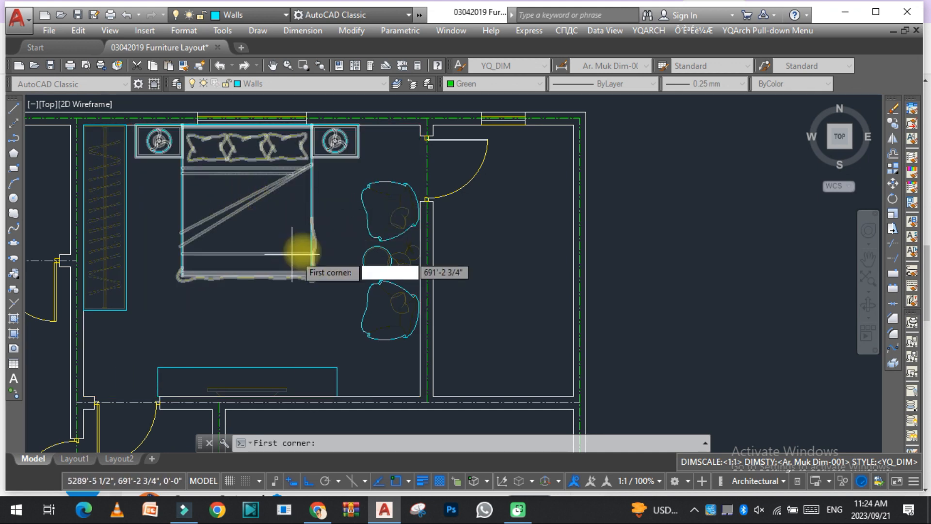
scroll(310, 267, down, 3)
scroll(322, 286, up, 5)
key(Escape)
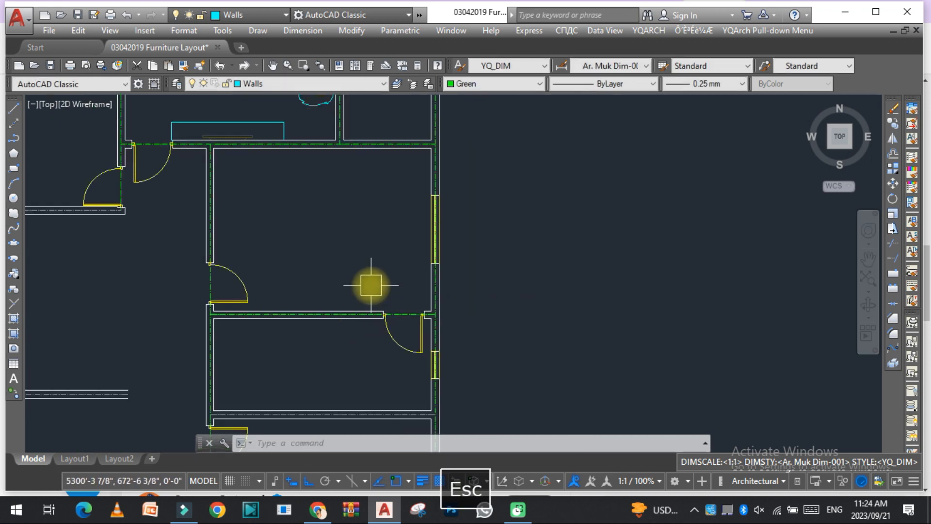
- Run the furniture arrangement command (JJ) with the Bedroom layout and mark the middle-right room between its inner upper-left and lower-right corners
text(jj)
key(space)
click(592, 177)
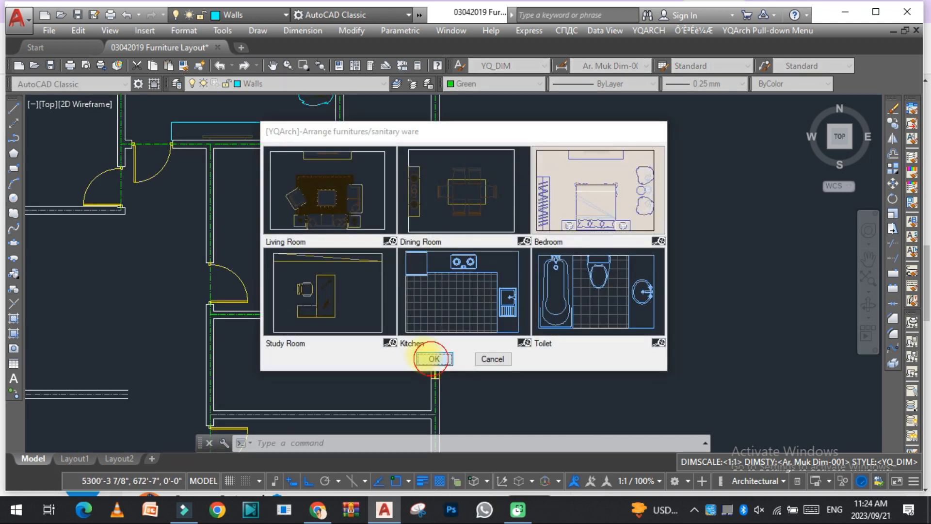
click(433, 358)
click(214, 148)
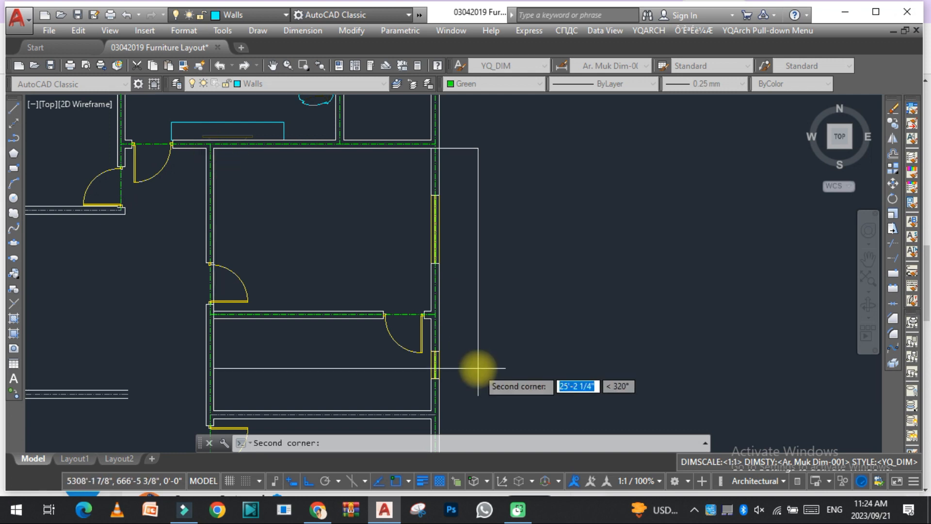
scroll(457, 337, up, 4)
click(393, 271)
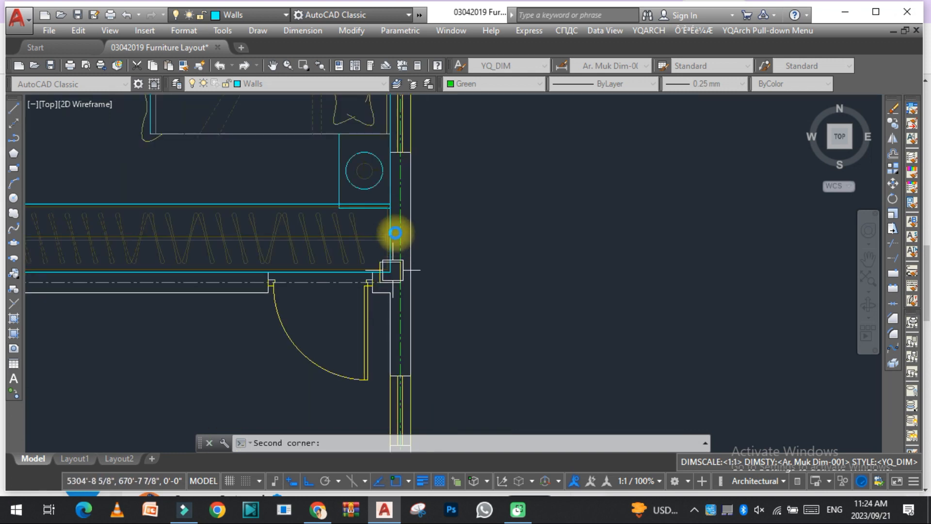
- Place the bedroom set in the middle-right room with the headboard against the upper wall and the wardrobe on the left
scroll(388, 245, down, 3)
scroll(278, 189, down, 5)
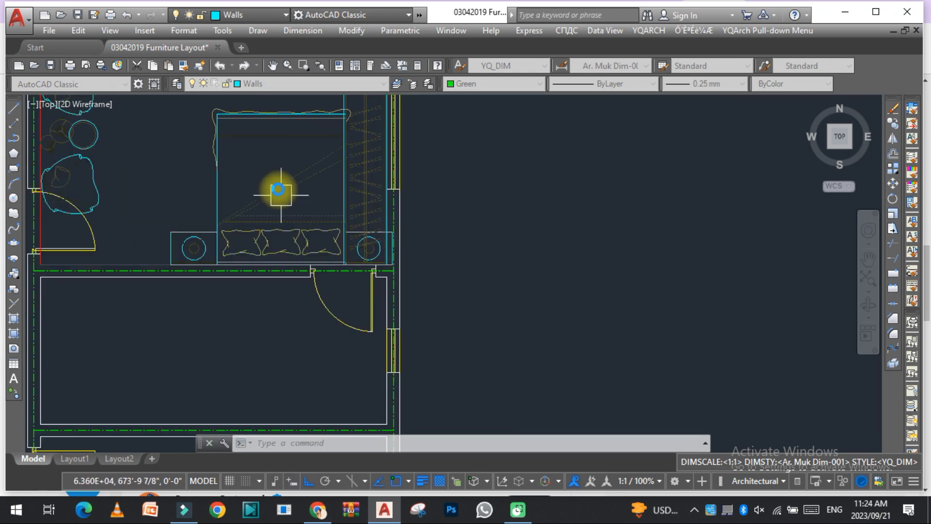
scroll(260, 146, up, 4)
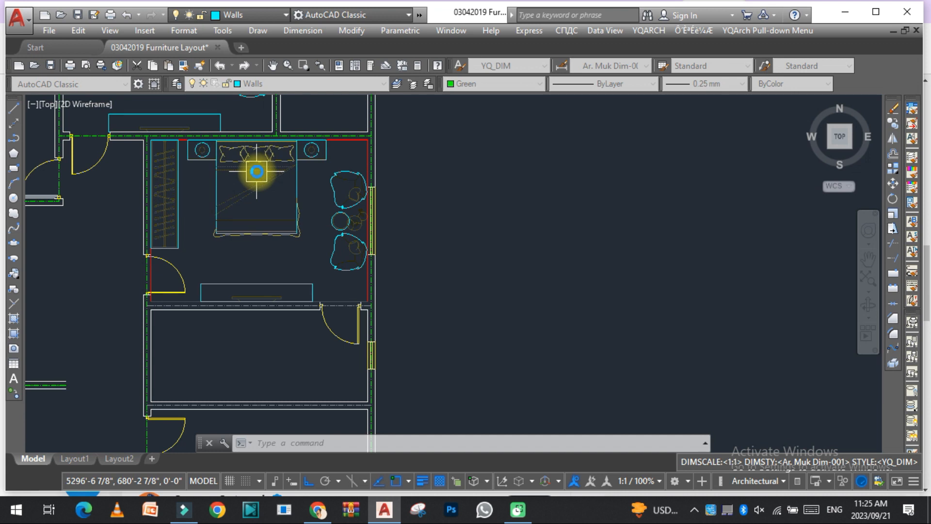
click(257, 171)
scroll(362, 201, down, 5)
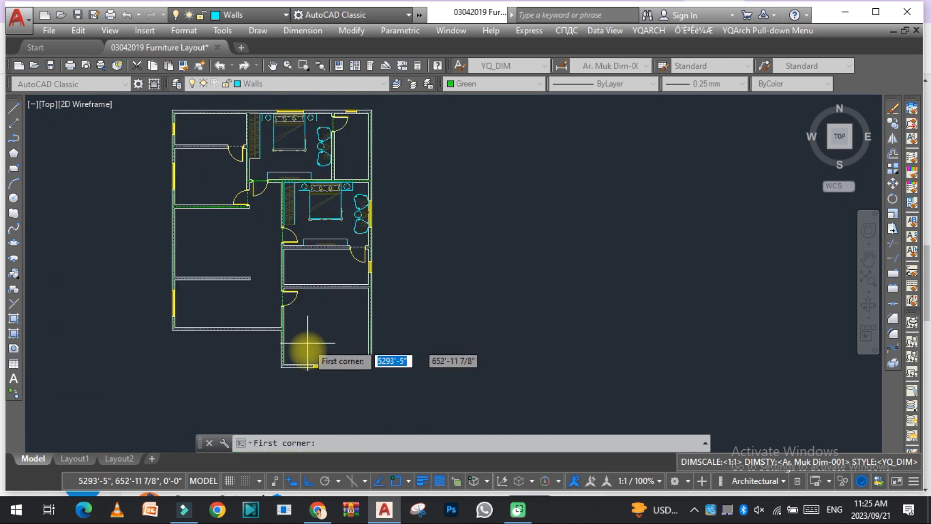
scroll(307, 354, up, 6)
click(247, 385)
scroll(255, 376, down, 4)
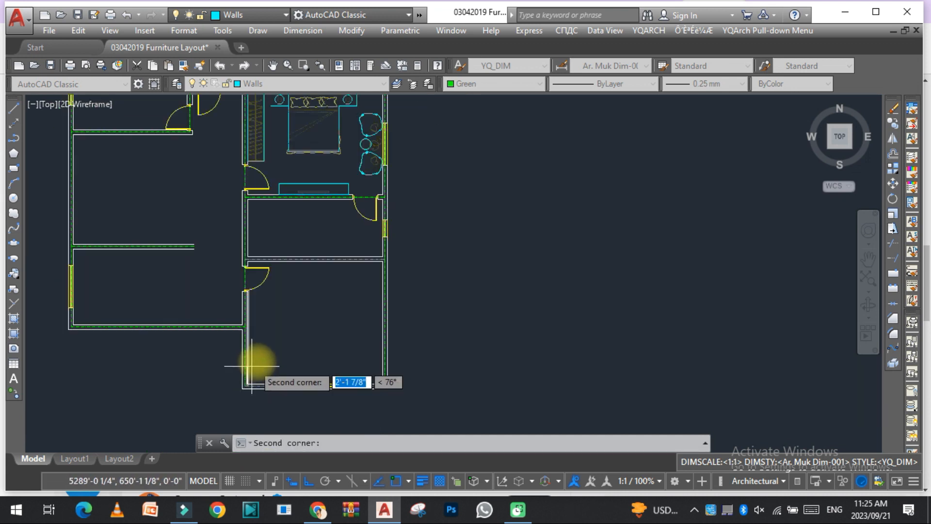
scroll(316, 329, up, 2)
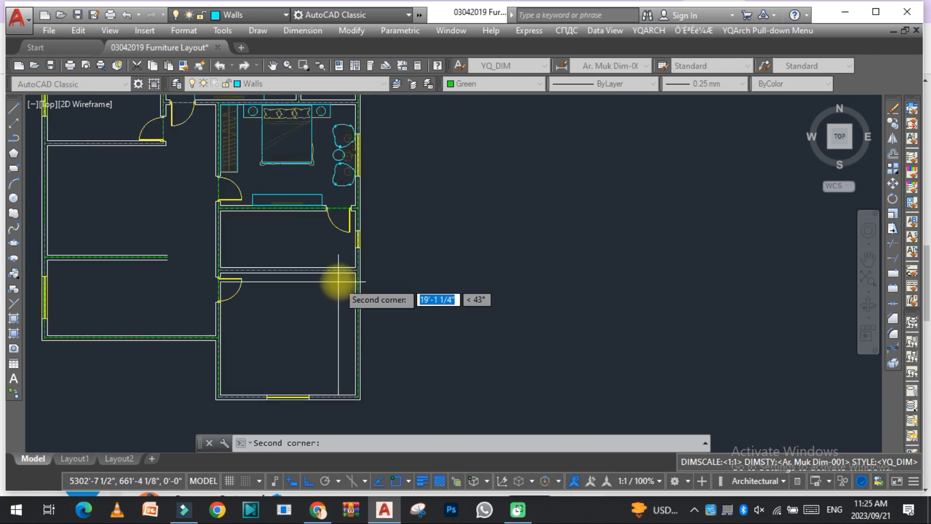
click(354, 273)
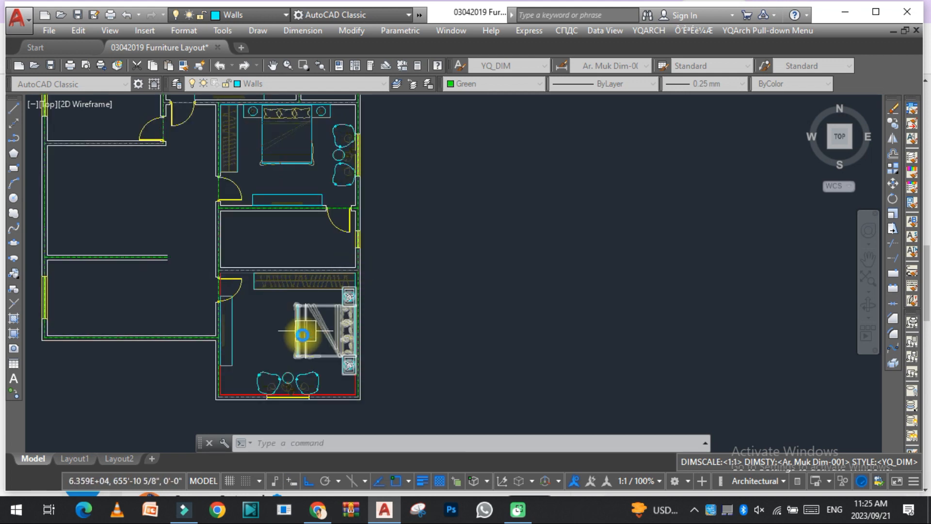
text(r)
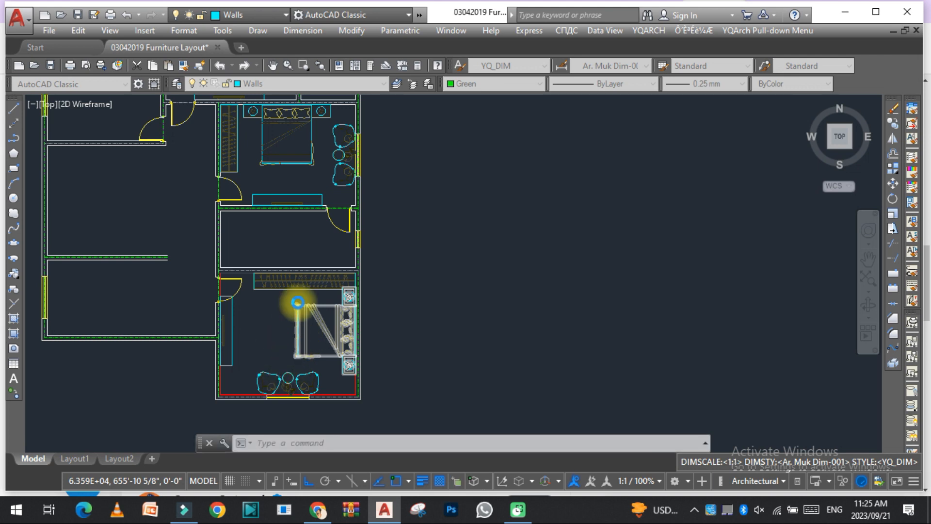
scroll(298, 302, down, 1)
scroll(279, 355, up, 2)
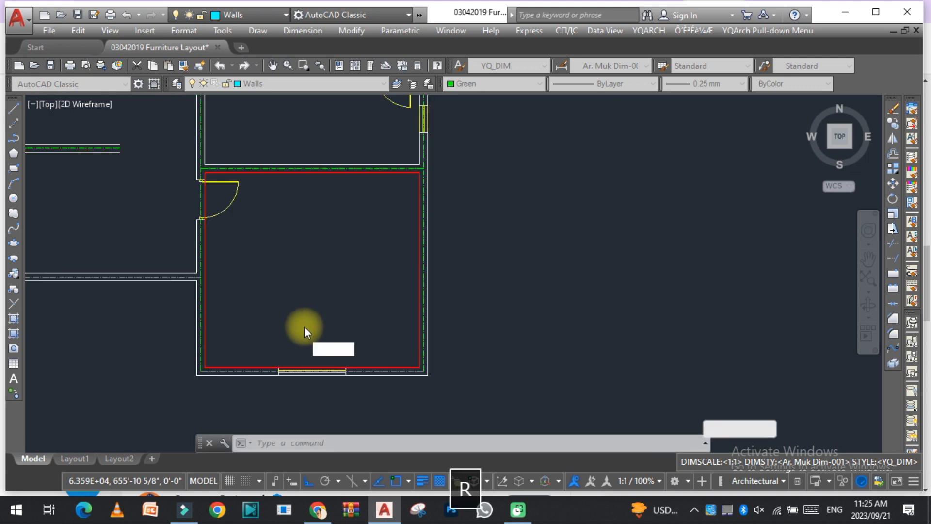
key(Escape)
scroll(312, 316, down, 2)
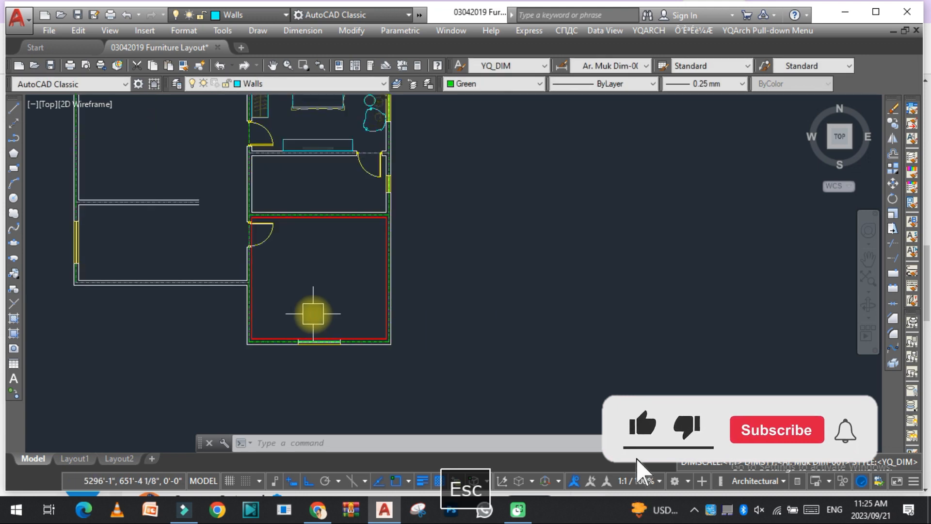
- Delete the leftover red boundary rectangle in the lower-right room
scroll(330, 314, up, 2)
click(371, 351)
key(Delete)
key(Escape)
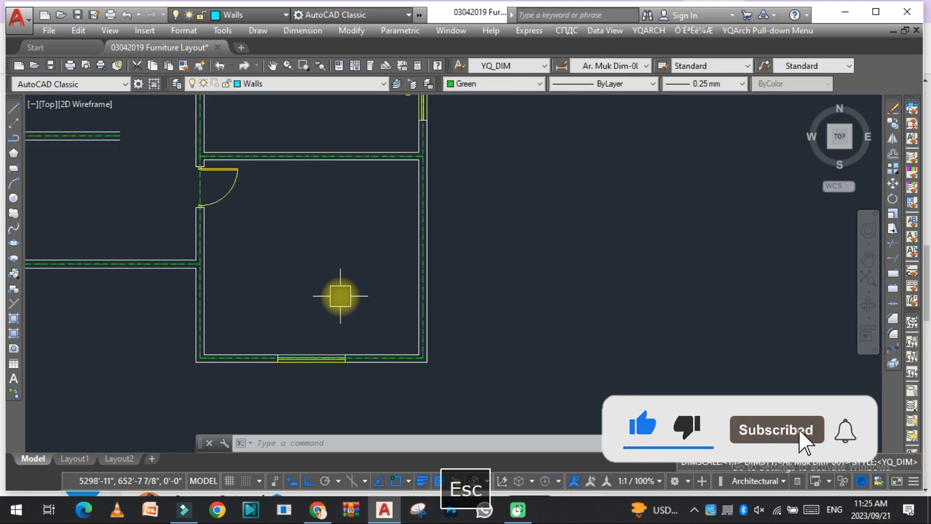
scroll(291, 273, down, 2)
scroll(311, 238, up, 2)
key(Escape)
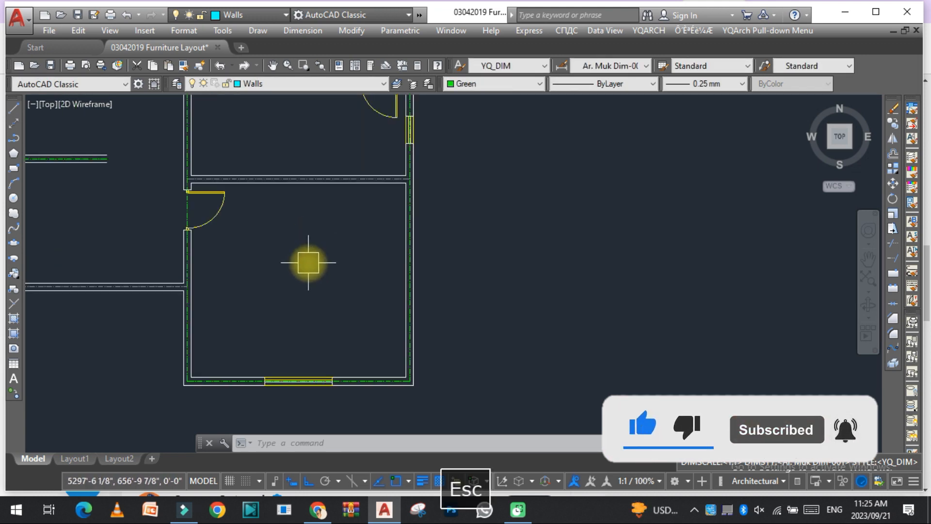
- Run JJ with the Living Room layout and mark the lower-right room from its inner lower-left to its inner upper-right corner
text(j)
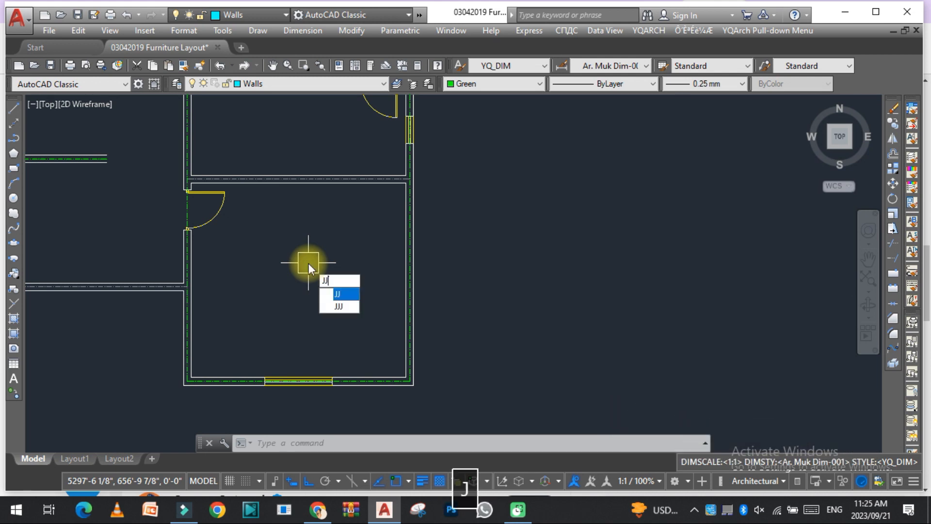
text(j)
key(space)
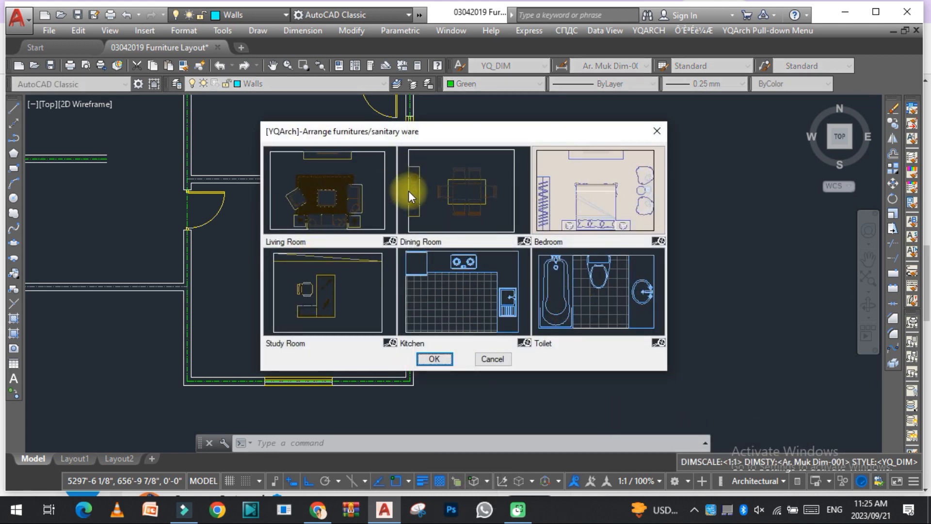
click(326, 207)
click(434, 359)
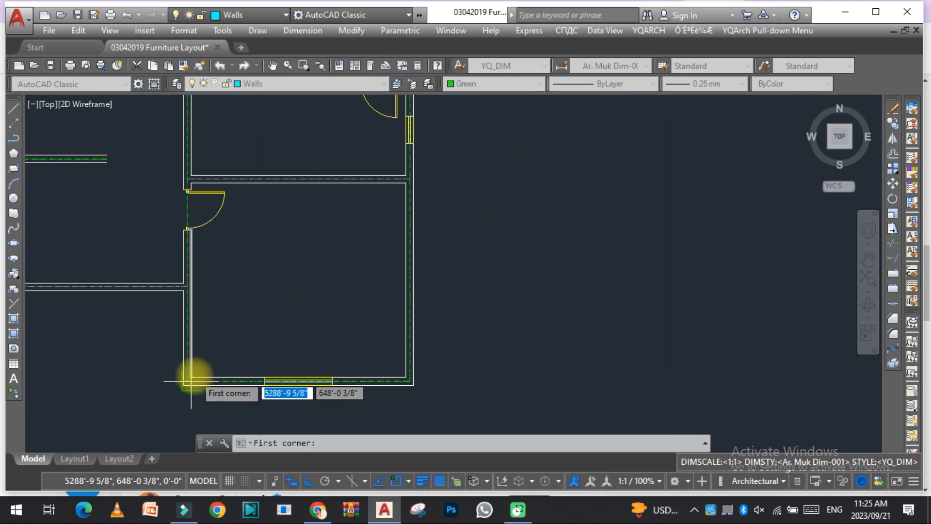
click(191, 377)
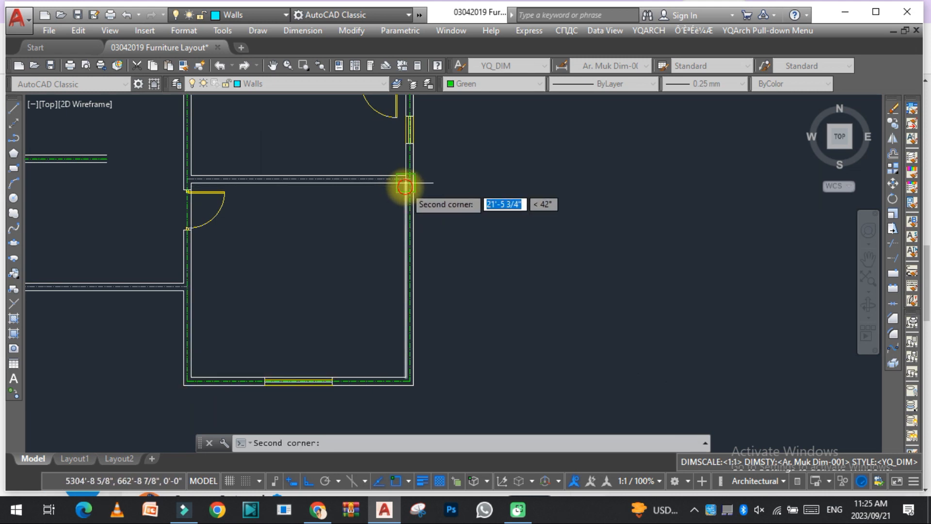
click(405, 184)
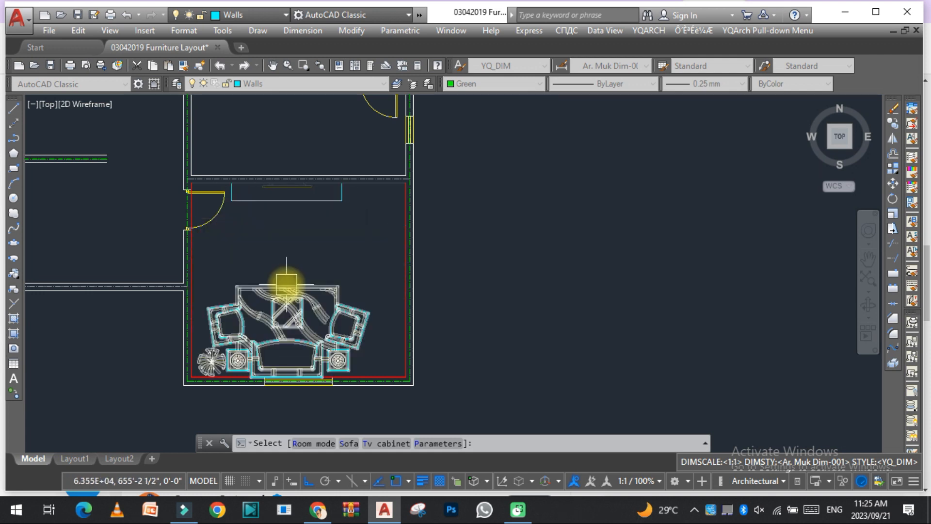
- Place the living room set with the sofa along the lower window wall and the TV cabinet opposite, and end the command
click(299, 290)
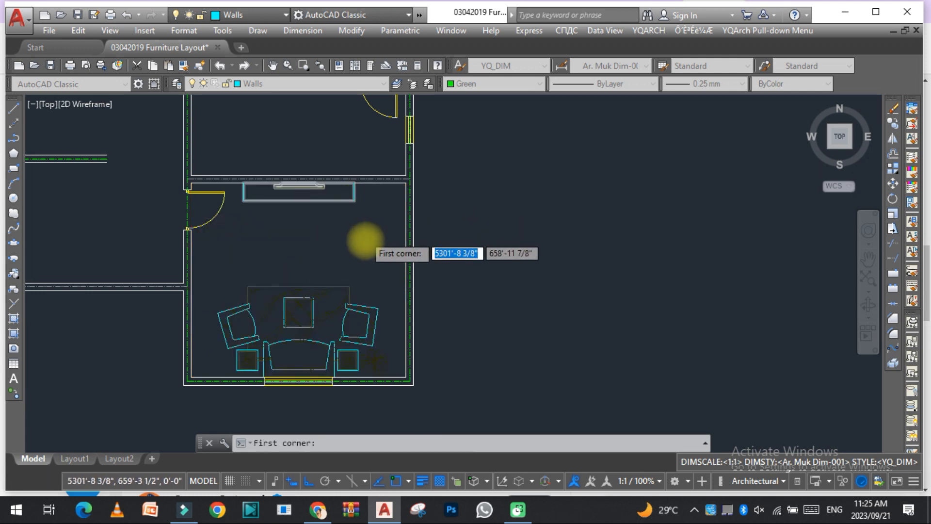
scroll(291, 298, down, 5)
scroll(223, 216, up, 2)
scroll(241, 262, down, 2)
scroll(241, 262, up, 2)
key(Escape)
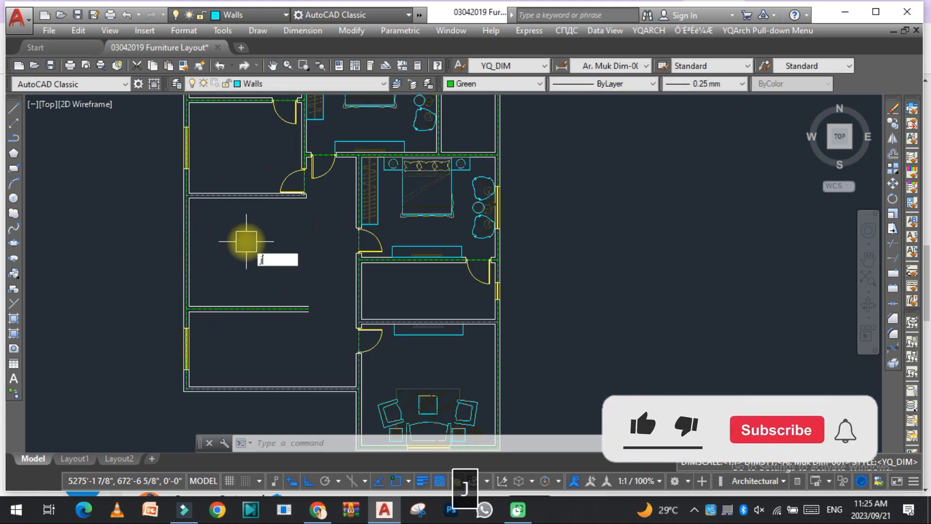
- Run JJ with the Kitchen layout and mark the middle-left room from its inner upper-right to its inner lower-left corner
text(j)
key(space)
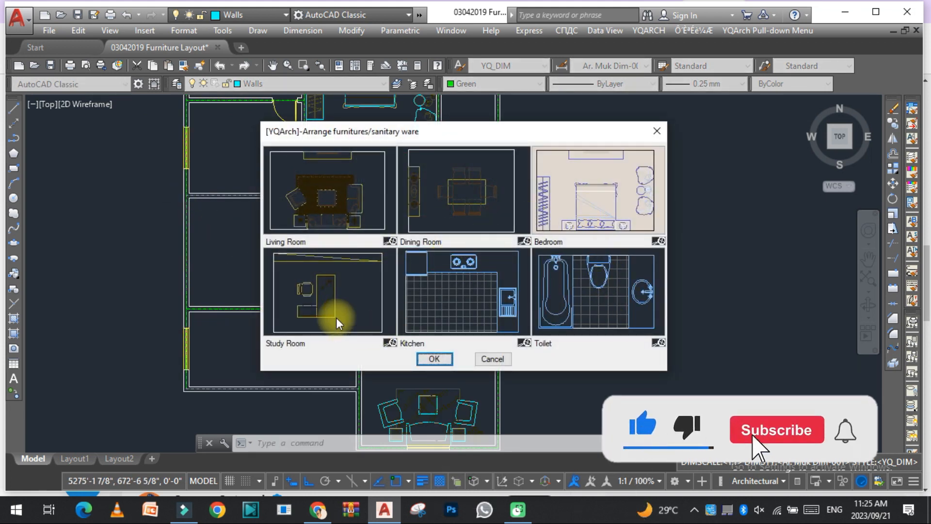
click(460, 290)
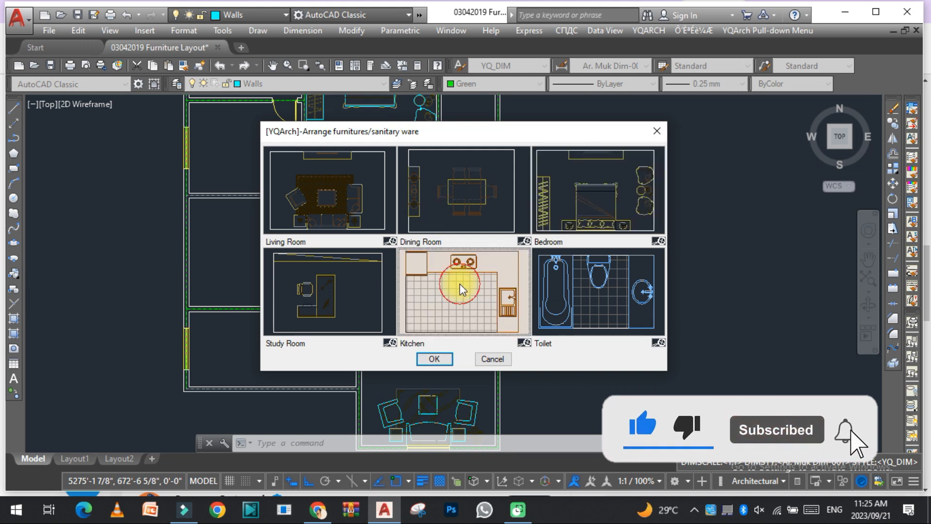
click(440, 359)
scroll(281, 323, down, 2)
scroll(341, 206, up, 5)
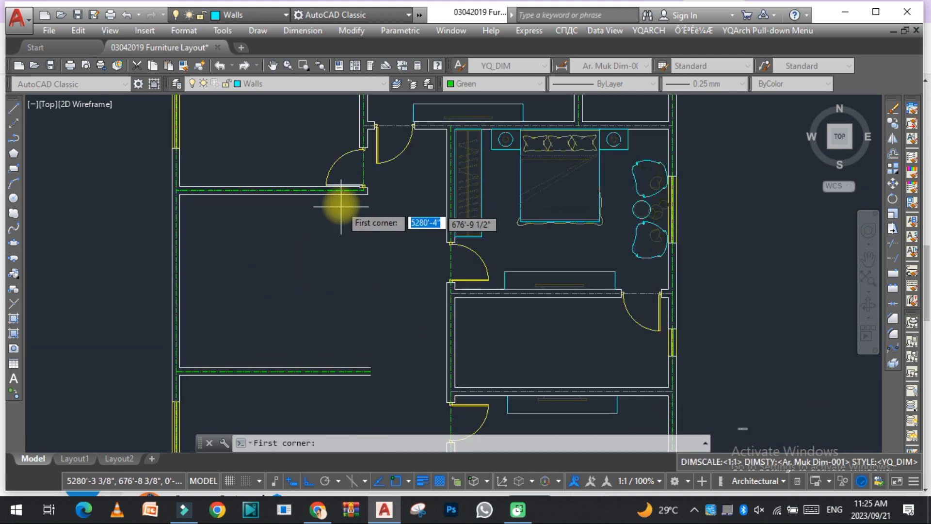
click(367, 194)
click(179, 368)
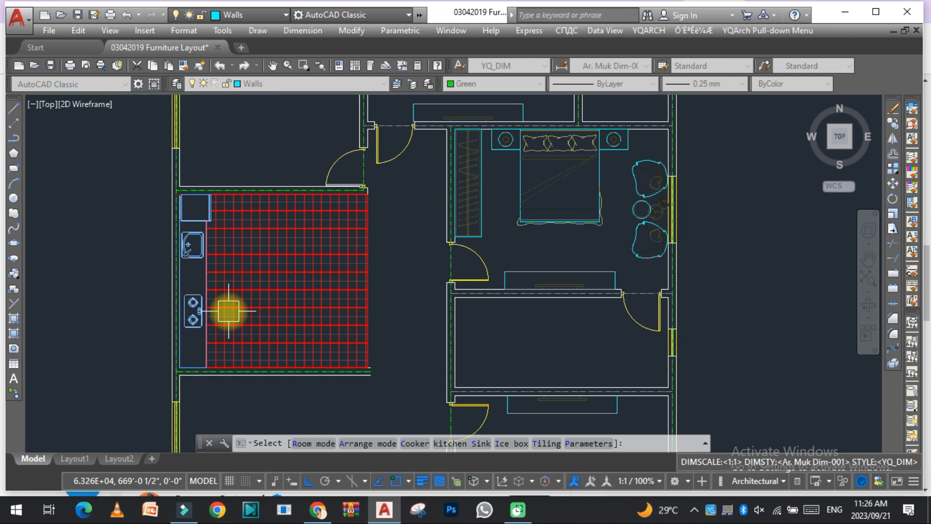
- Switch the cooker symbol and the arrangement, and place the tiled kitchen with the sink along the left wall and the cooker along the lower wall
text(c)
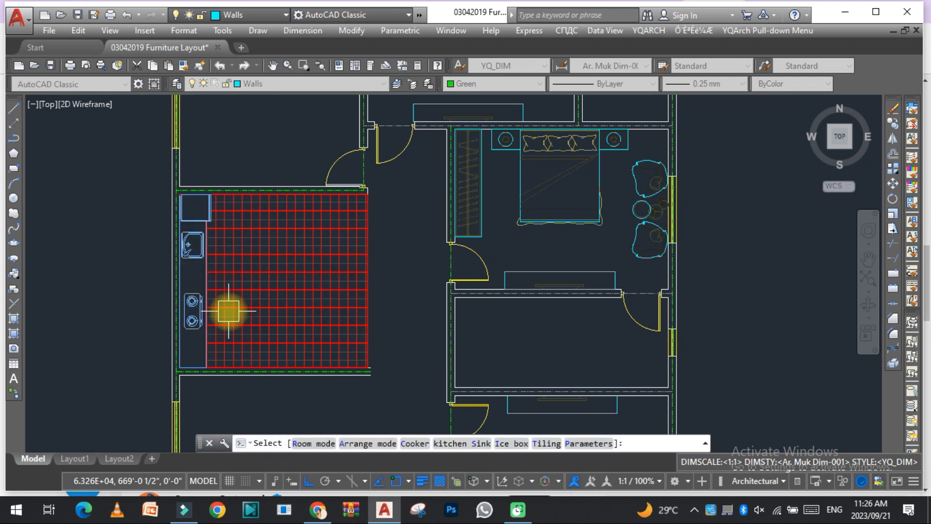
text(t)
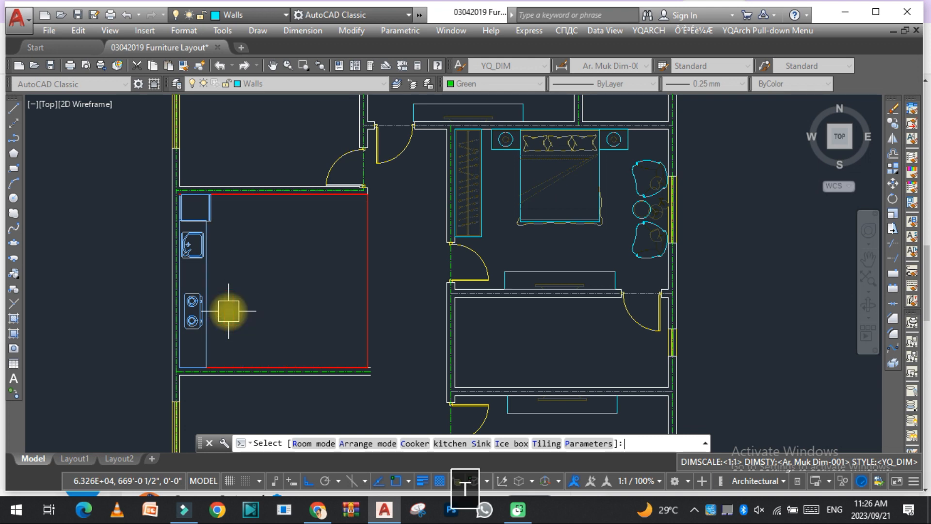
text(t)
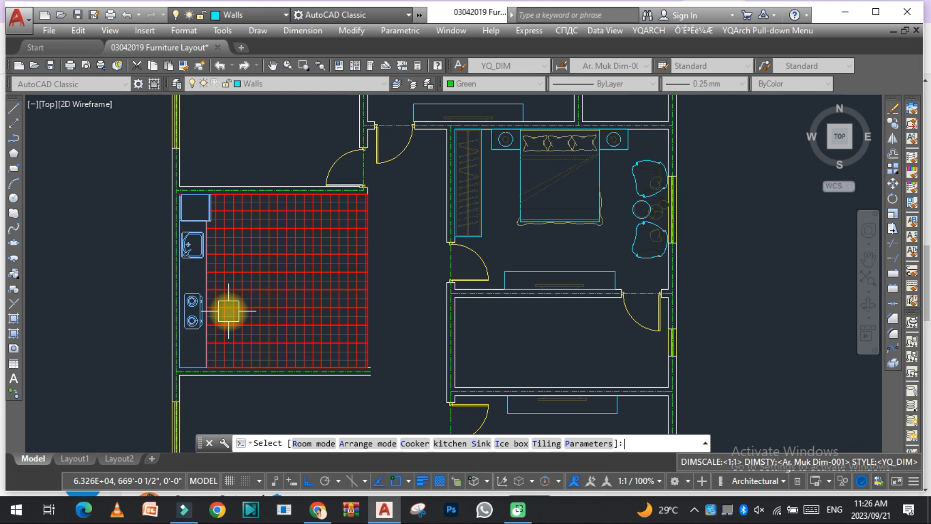
text(a)
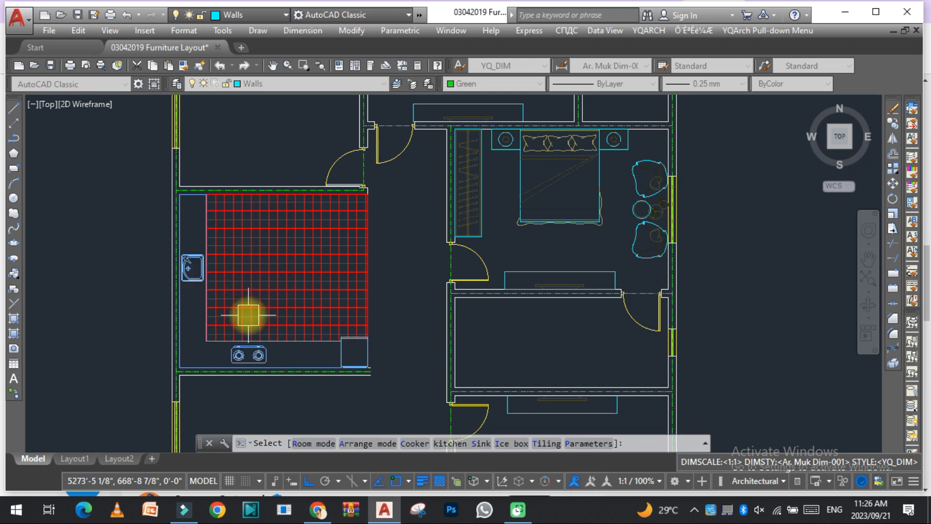
click(233, 320)
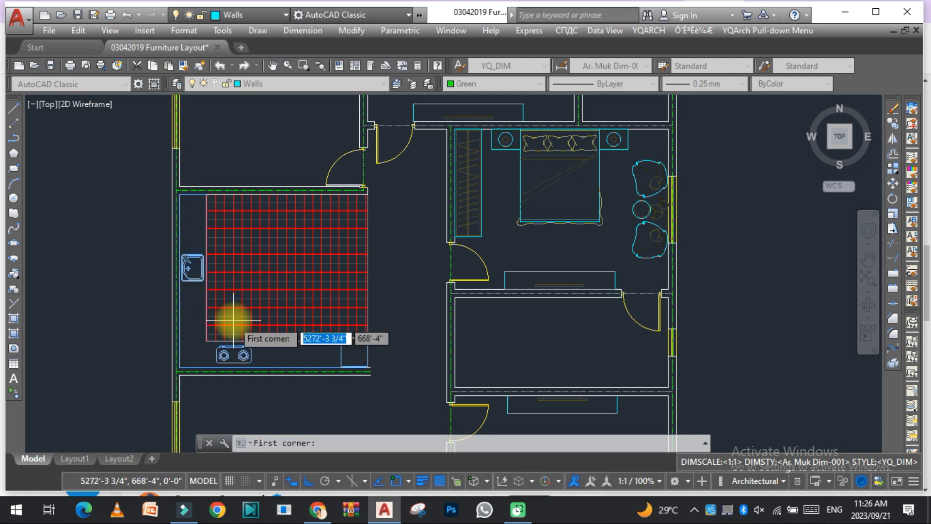
scroll(229, 312, down, 5)
key(Escape)
- Run JJ with the Bedroom layout and mark the room above the kitchen from its inner upper-left to its inner lower-right corner
scroll(261, 179, up, 4)
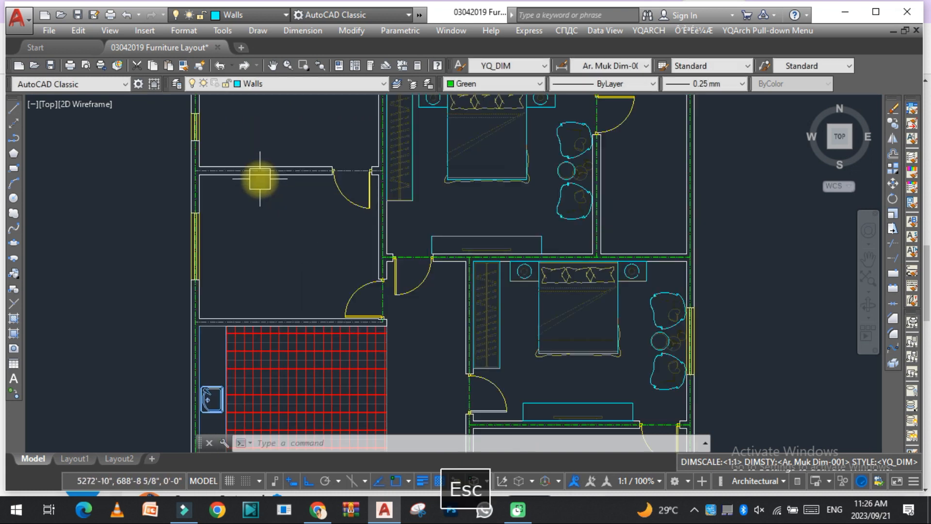
key(space)
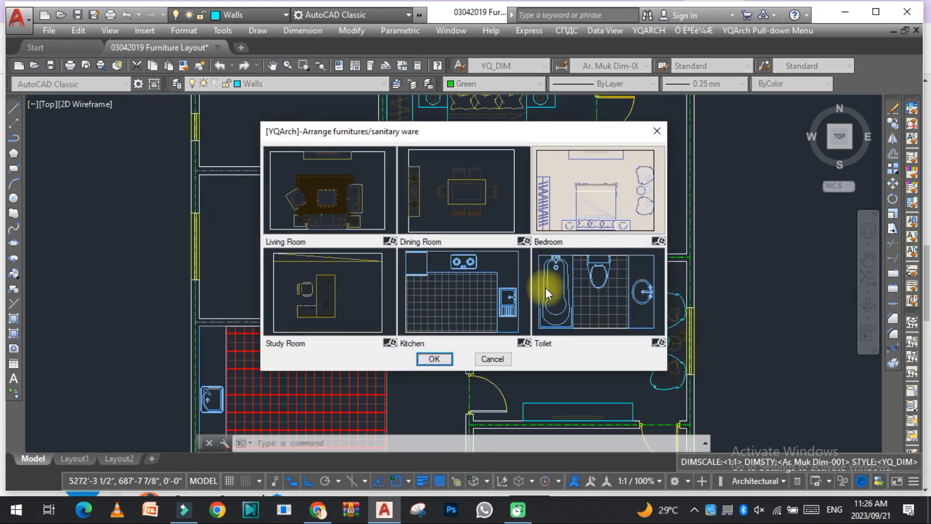
click(595, 205)
click(426, 360)
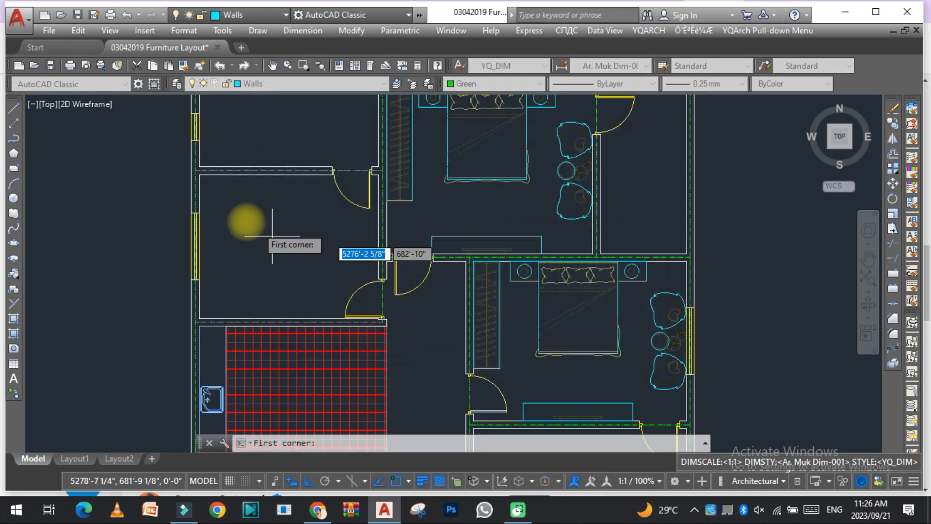
click(199, 174)
scroll(354, 322, up, 5)
scroll(422, 318, down, 4)
scroll(370, 324, up, 4)
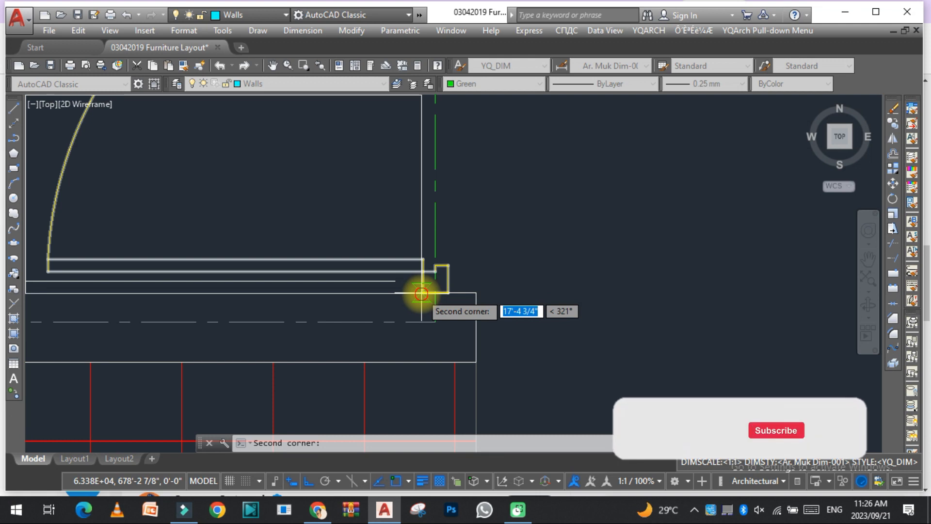
scroll(427, 296, down, 6)
click(388, 270)
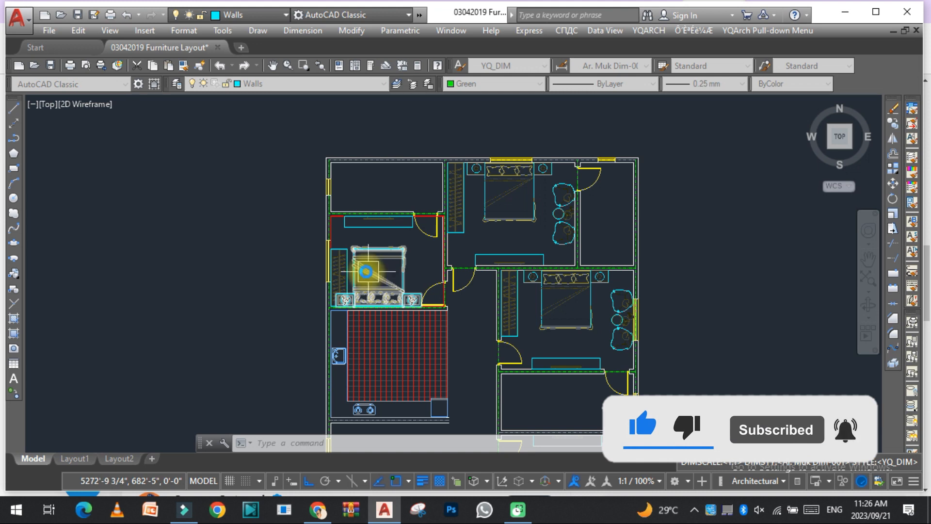
- Place the bedroom set with the bed head against the lower wall, and delete the wardrobe that overlaps the bedside table
click(376, 273)
key(Escape)
scroll(358, 290, up, 6)
click(308, 245)
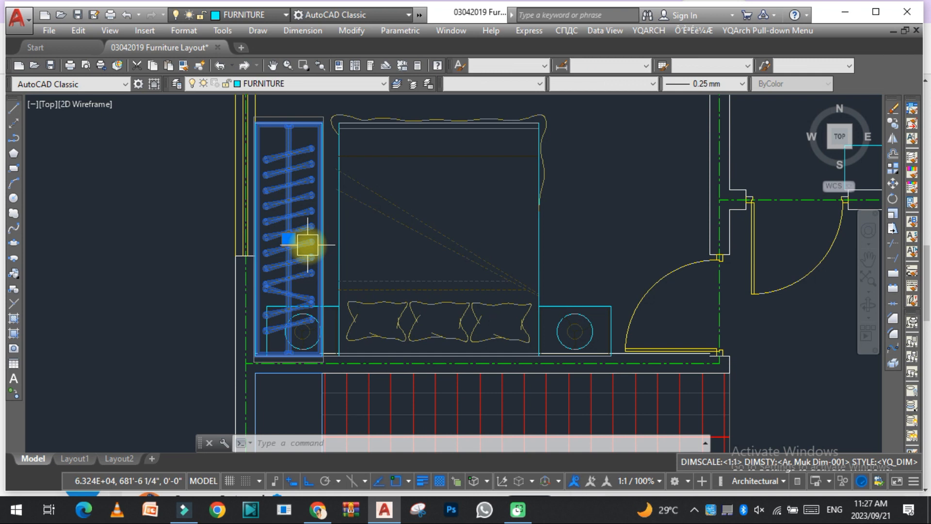
key(Delete)
- Run JJ with the Toilet layout and mark the upper-left room from its inner upper-left to its inner lower-right corner
scroll(308, 280, down, 6)
scroll(416, 297, down, 3)
scroll(476, 283, up, 3)
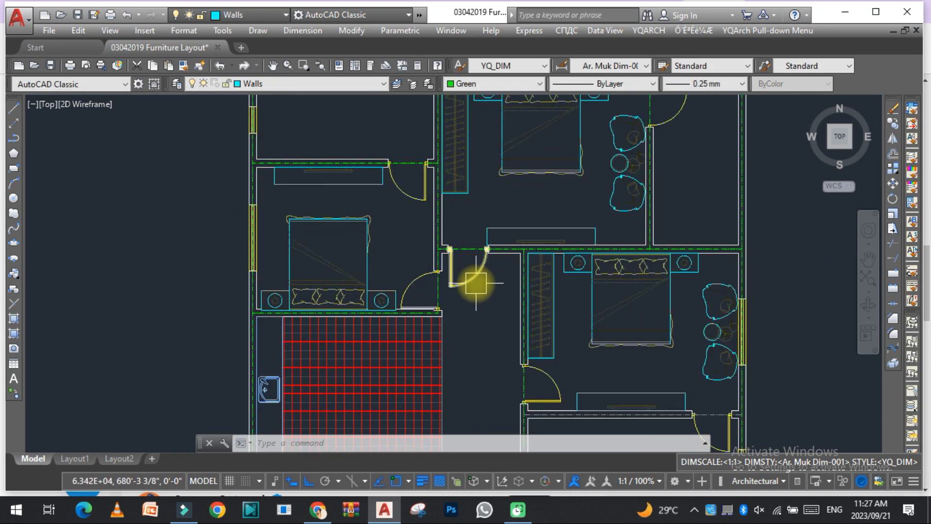
scroll(322, 239, down, 3)
scroll(313, 174, up, 3)
key(Escape)
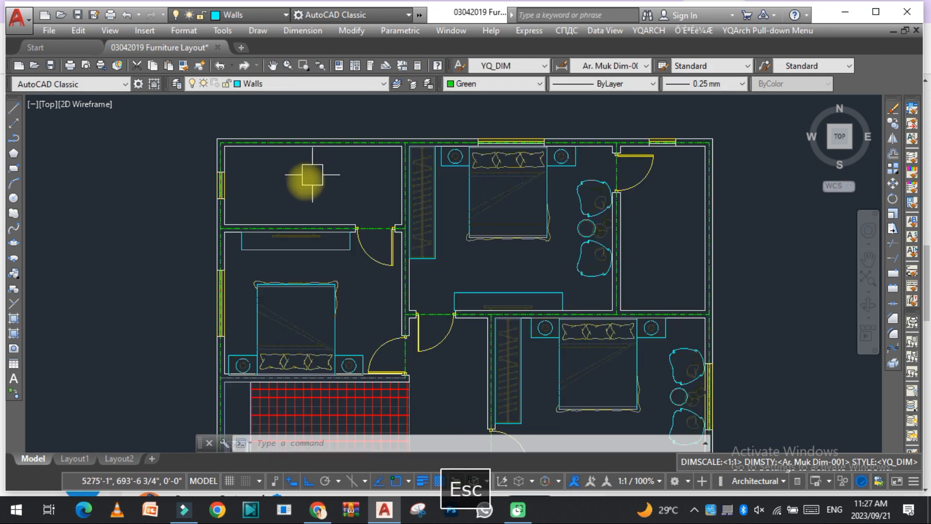
text(j)
key(space)
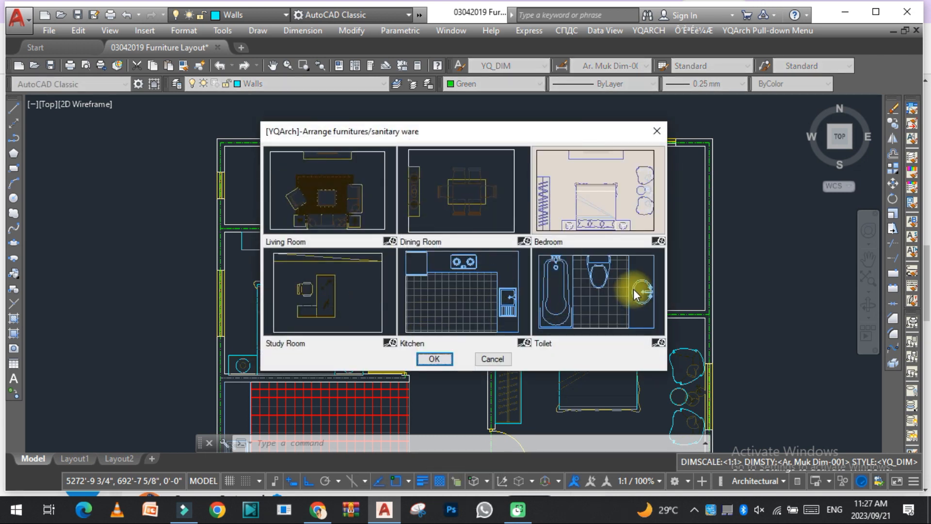
click(566, 294)
click(444, 359)
scroll(243, 100, up, 2)
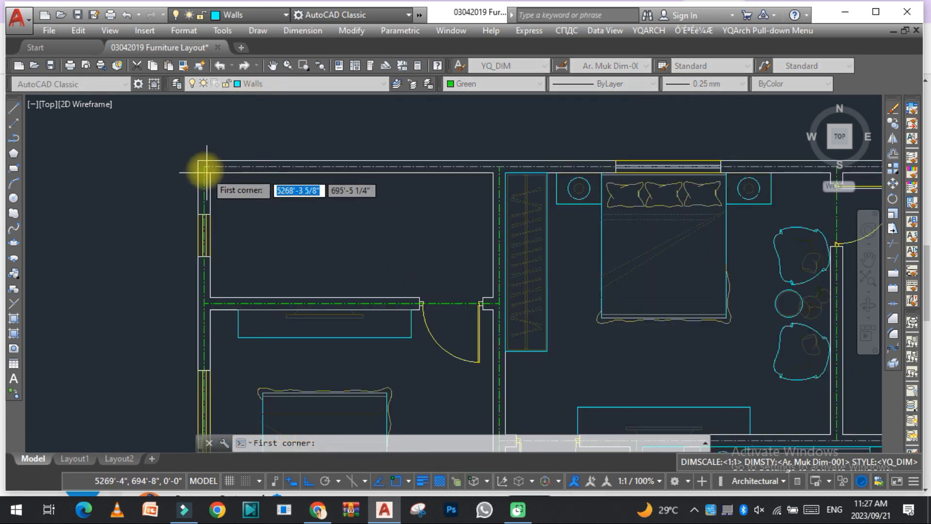
click(215, 175)
scroll(244, 203, down, 2)
scroll(408, 269, up, 4)
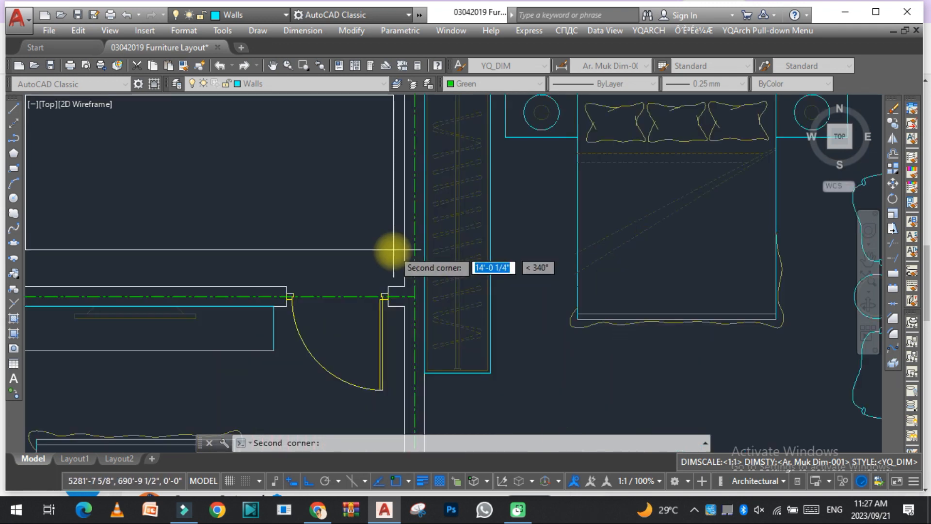
click(406, 289)
- Place the sanitary set with the toilet against the upper wall and the washbasin along the left wall, and end the command
scroll(408, 277, down, 2)
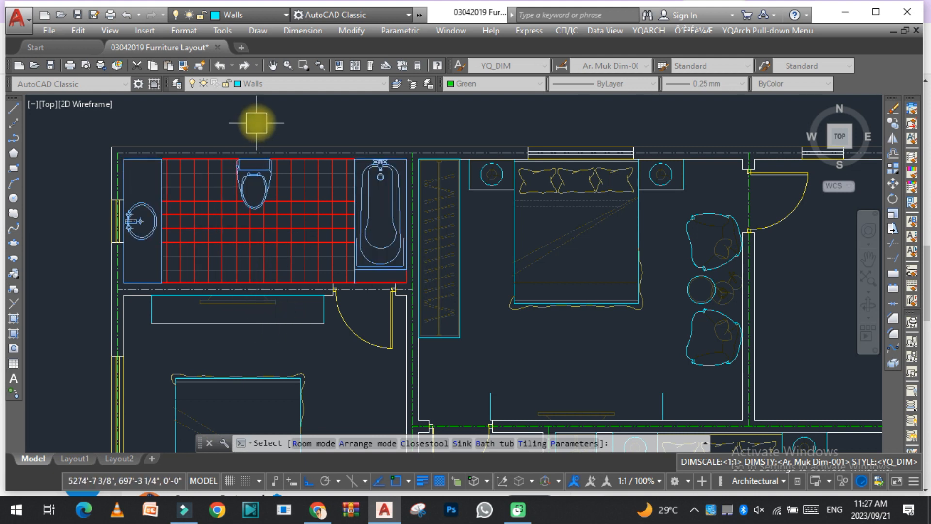
scroll(323, 202, down, 2)
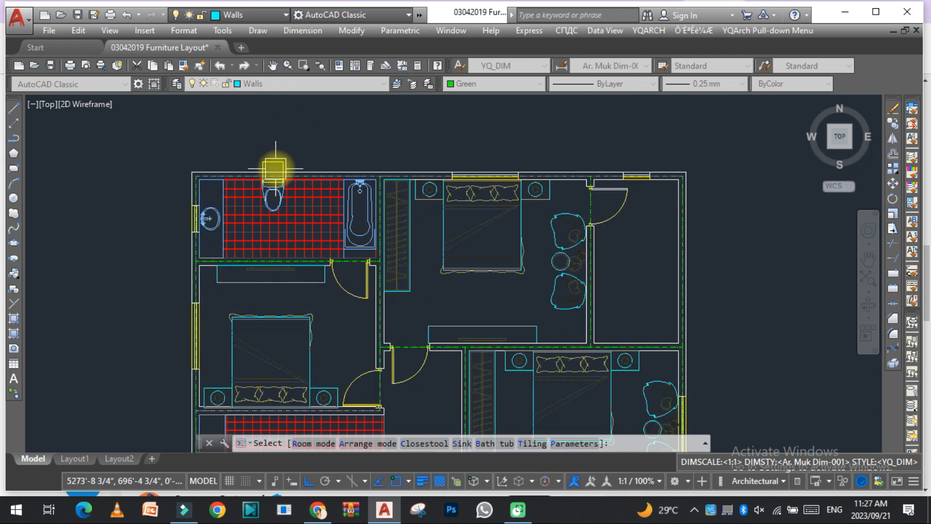
scroll(302, 176, up, 2)
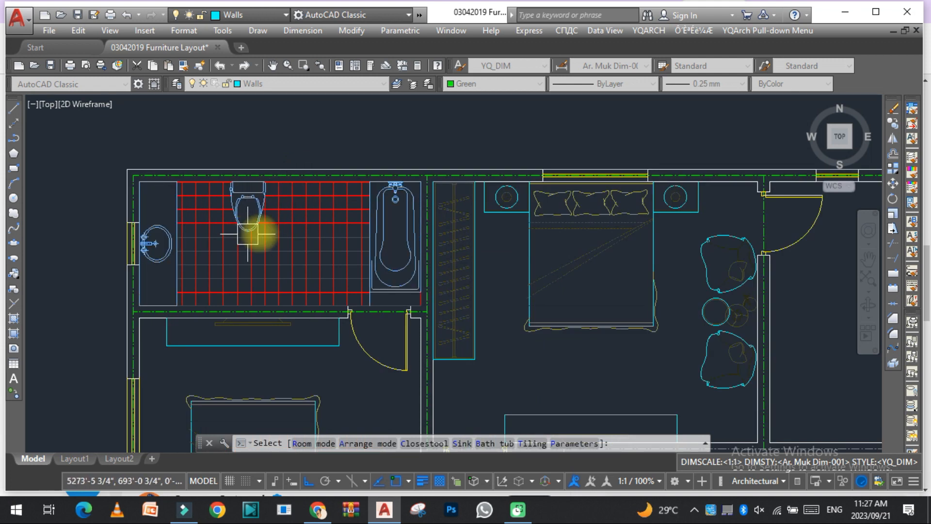
click(276, 233)
key(Escape)
- Erase the bathtub beside the door in the upper-left bathroom
text(e)
key(space)
click(391, 223)
key(space)
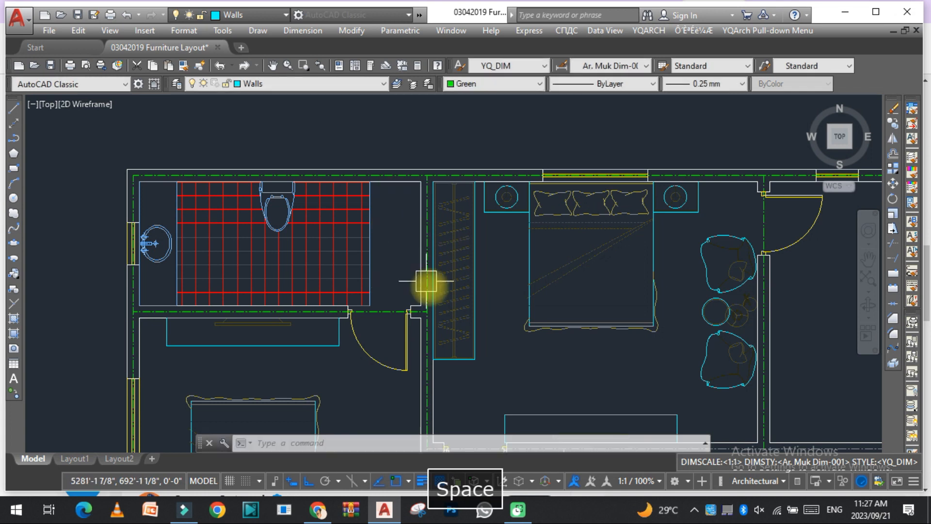
- Run JJ with the Toilet layout and mark the upper-right room from its inner upper-right to its inner lower-left corner
scroll(426, 281, down, 4)
key(Escape)
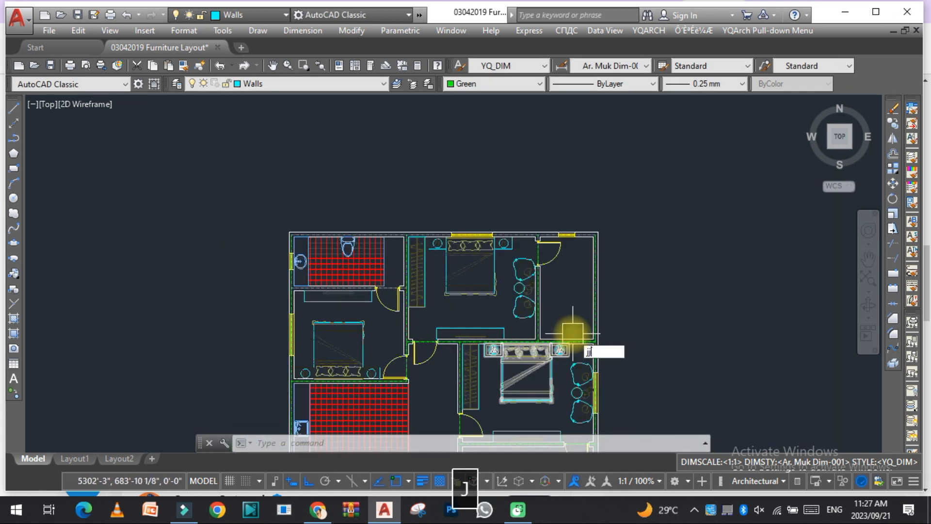
key(space)
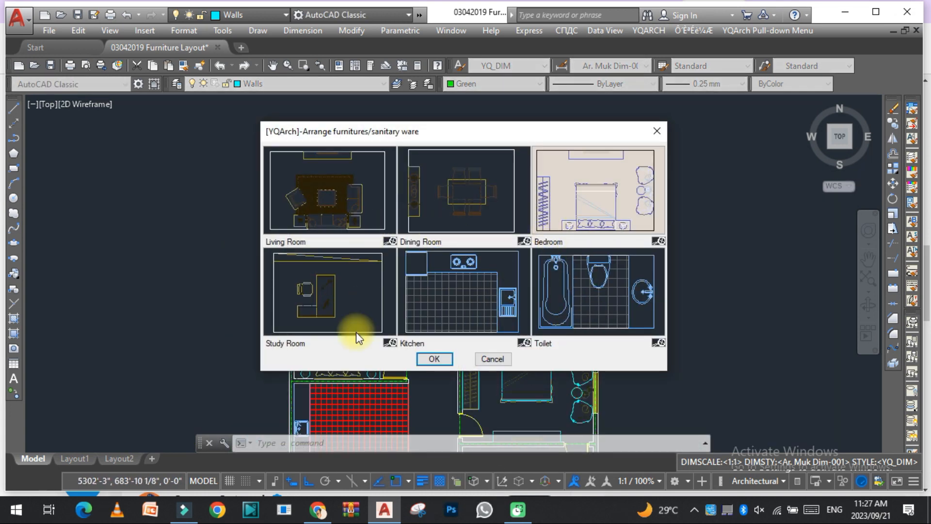
click(551, 270)
click(422, 359)
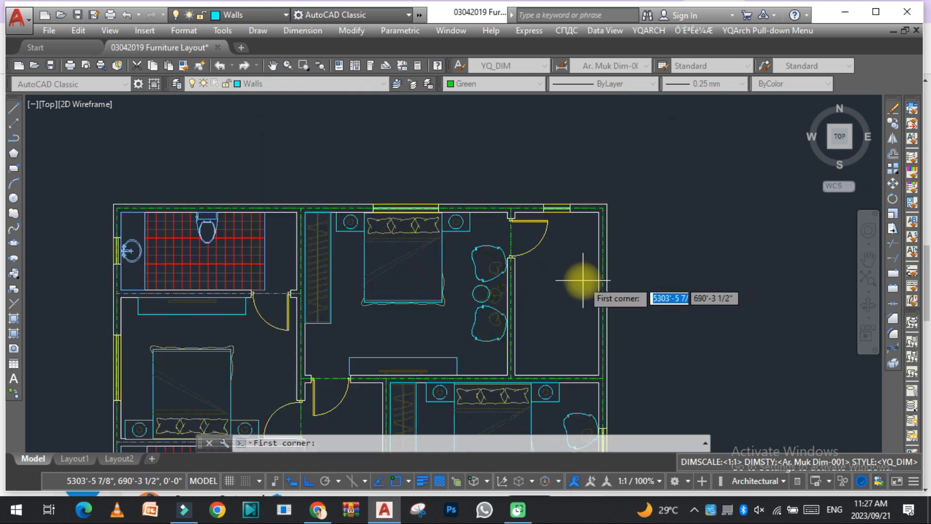
click(599, 211)
click(512, 377)
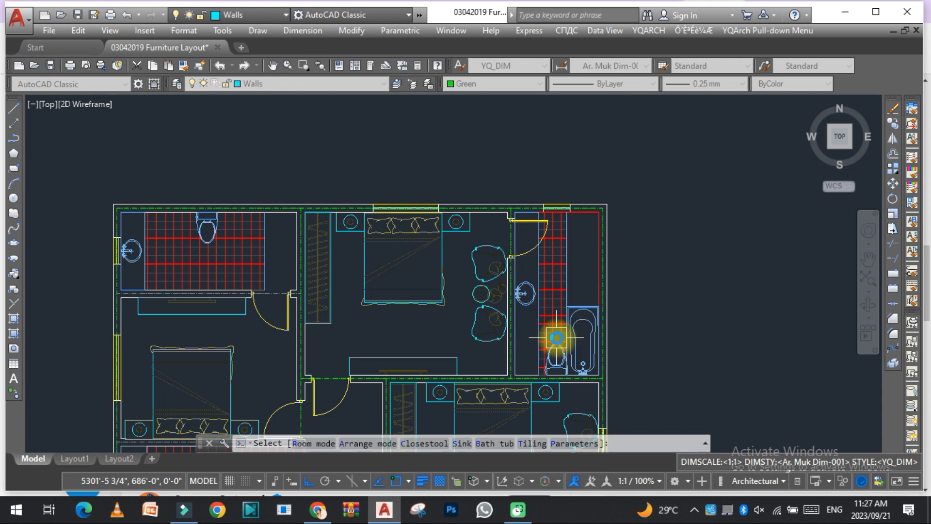
- Cycle the arrangement and place the sanitary set with the basin on the left wall, the toilet on the lower wall and the bathtub in the lower-right corner
key(a)
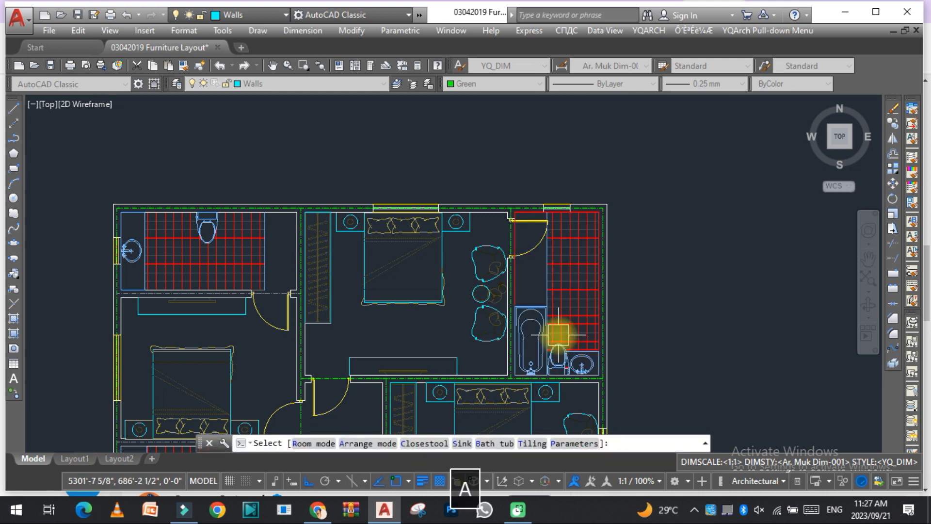
key(a)
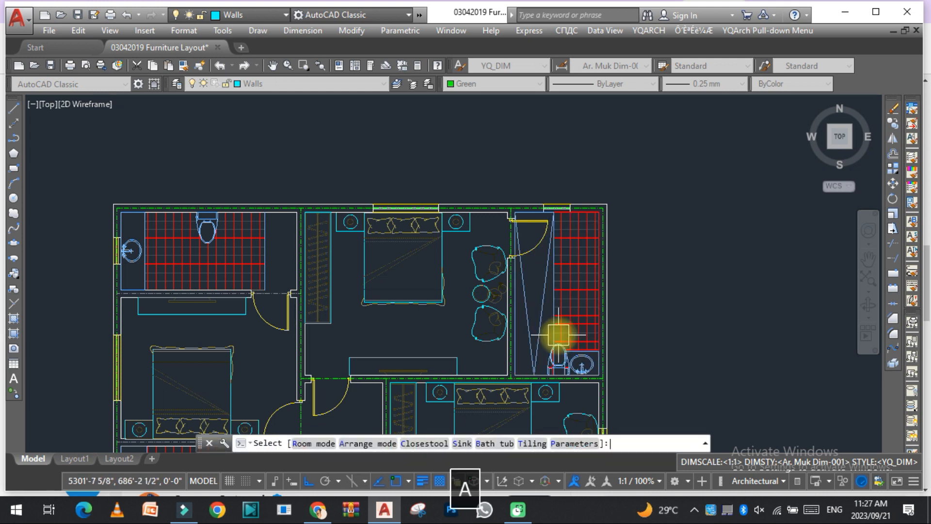
click(559, 334)
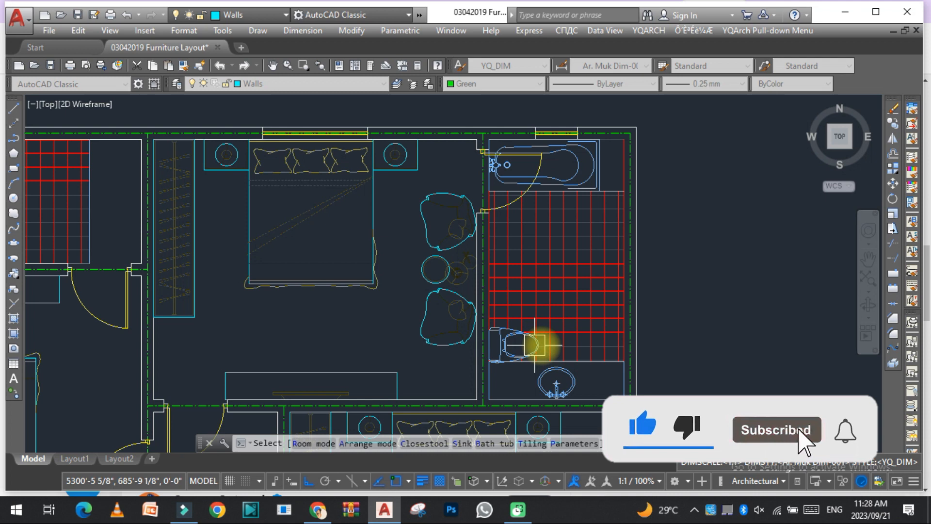
click(549, 342)
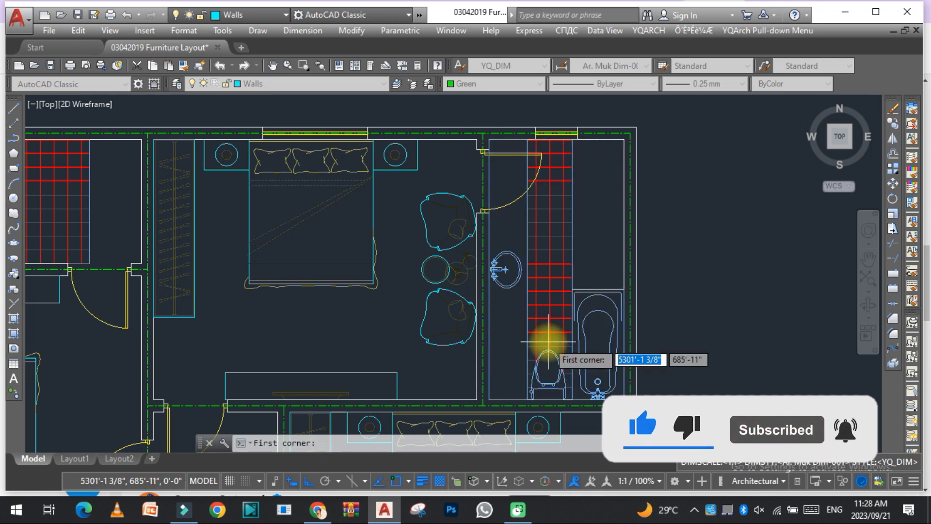
scroll(499, 204, down, 6)
scroll(534, 301, up, 6)
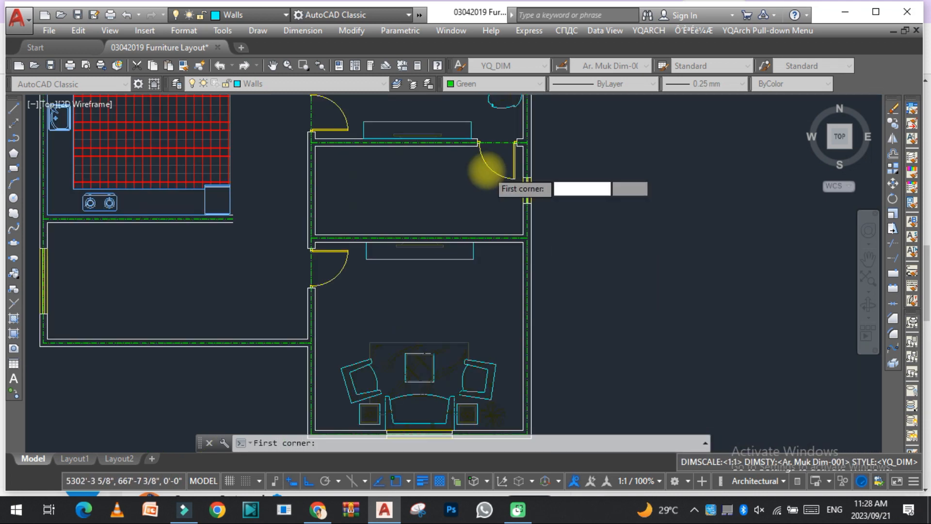
key(Escape)
- Run JJ with the Toilet layout and mark the room above the living room from its inner upper-left to its inner lower-right corner
key(space)
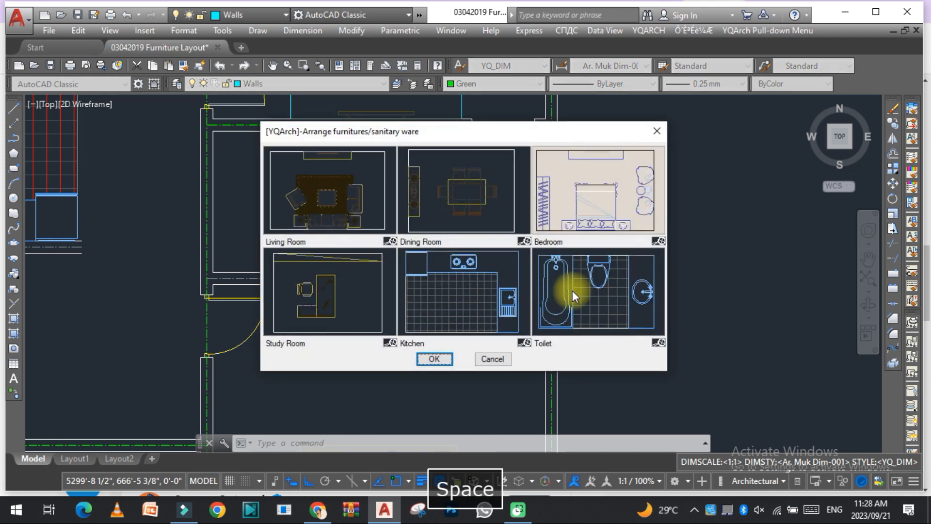
click(562, 289)
click(434, 354)
click(213, 131)
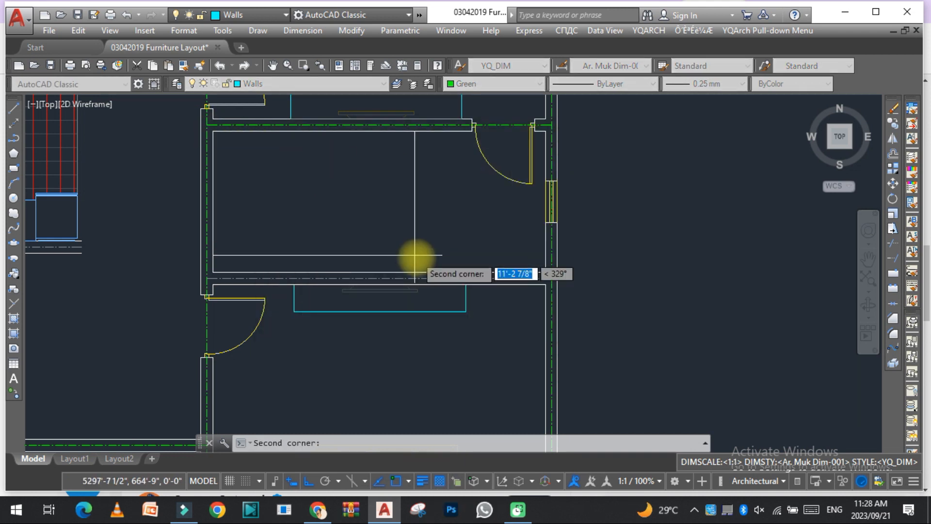
click(544, 271)
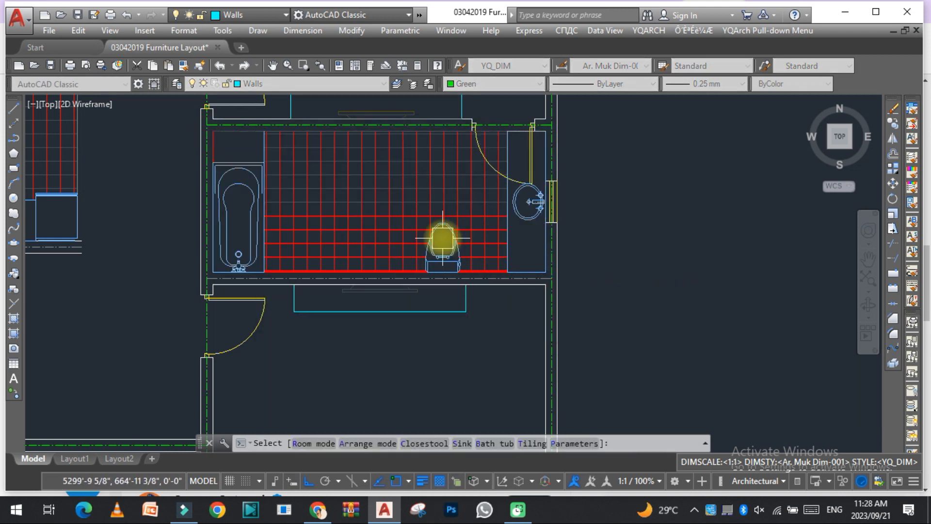
- Change the arrangement and place the sanitary set with the basin in the lower-left corner, the toilet on the lower wall and the bathtub at the right wall
key(a)
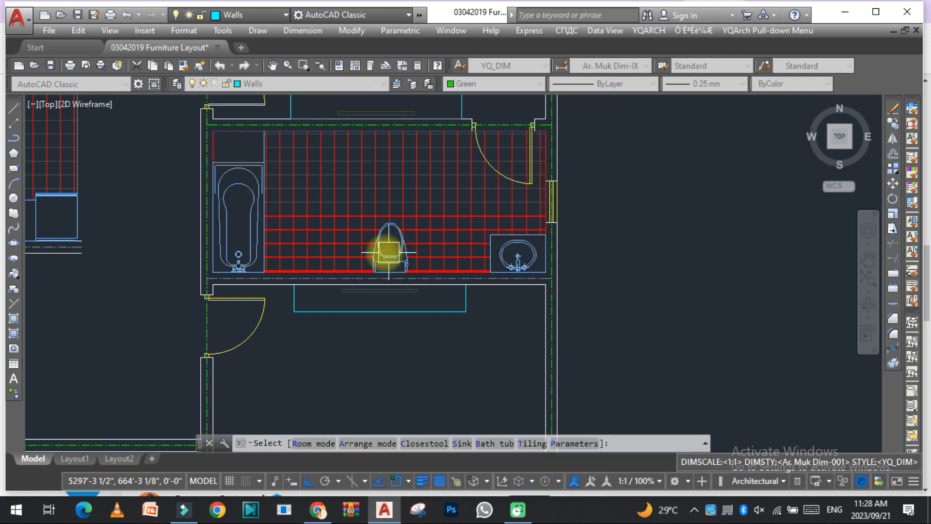
click(373, 254)
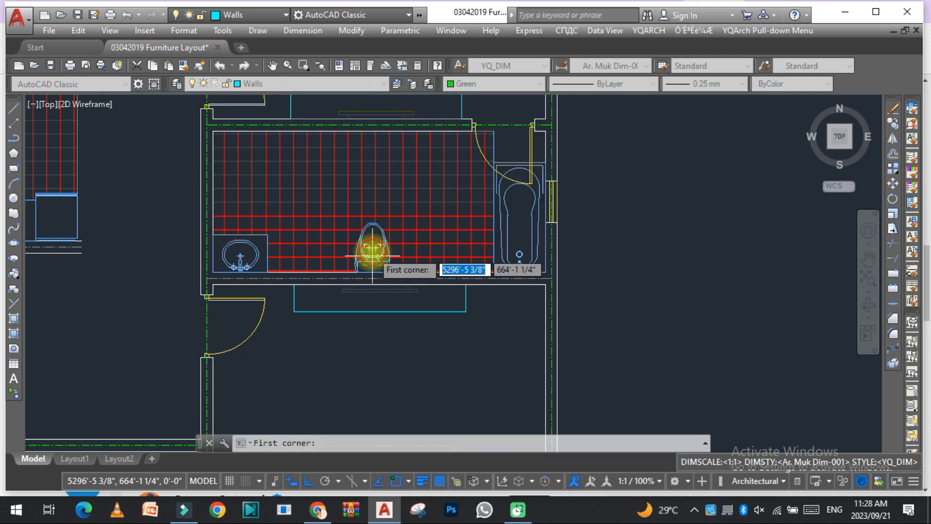
key(Escape)
- Delete the bathtub blocking the door swing in the bathroom above the living room
click(515, 215)
key(Delete)
scroll(545, 298, down, 6)
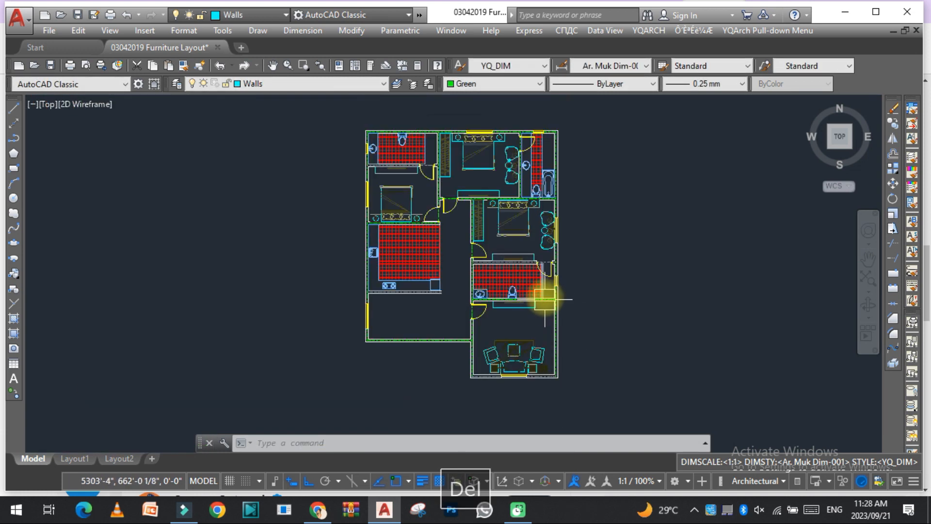
- Run LTJ and set up a double-tread, standard-floor staircase with total width 108, tread run 11 and 21 steps
scroll(415, 330, up, 4)
key(Escape)
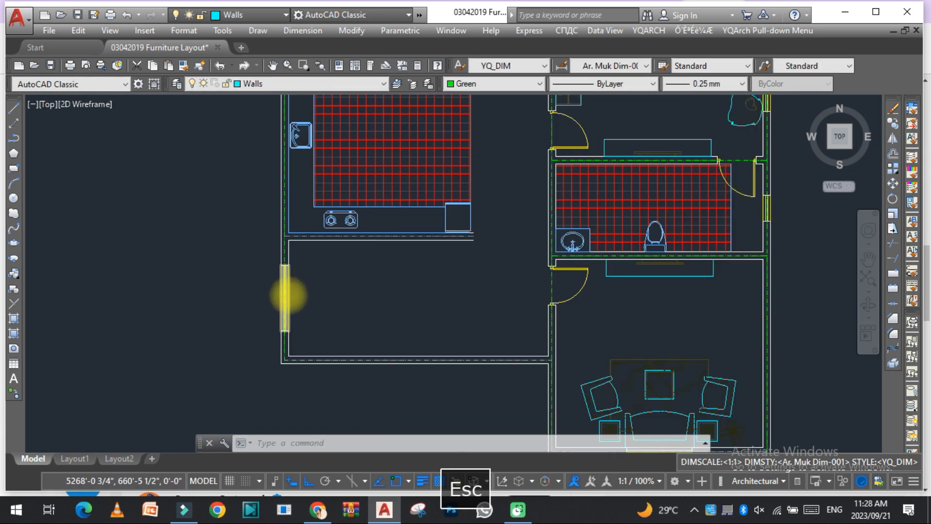
scroll(352, 293, down, 2)
scroll(427, 301, up, 2)
text(lt)
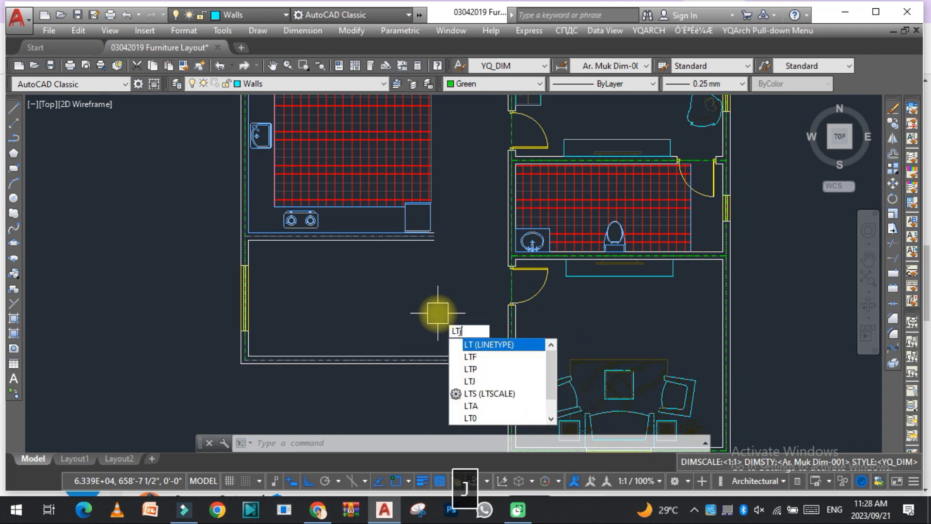
key(space)
drag(447, 100, 336, 95)
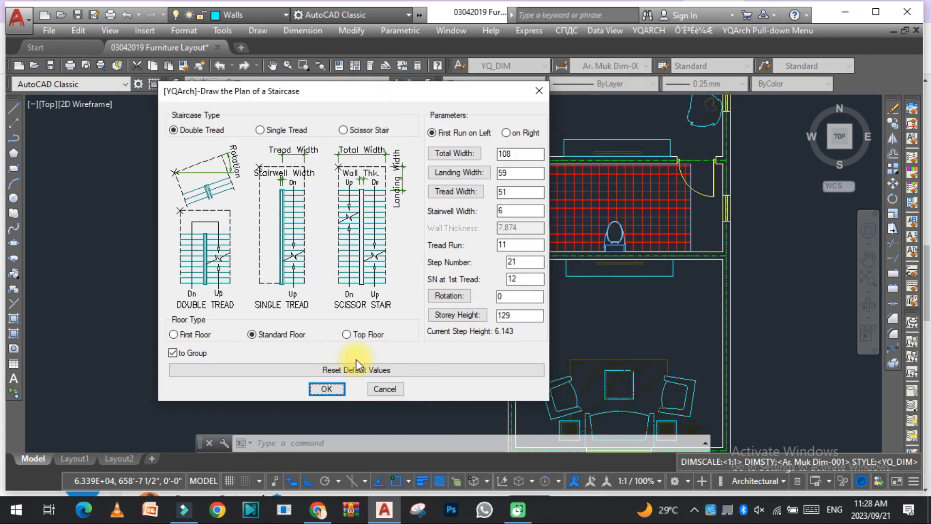
click(327, 388)
- Insert the staircase in the empty space outside the plan, left of the unfurnished room below the kitchen
scroll(250, 267, down, 5)
scroll(194, 264, up, 2)
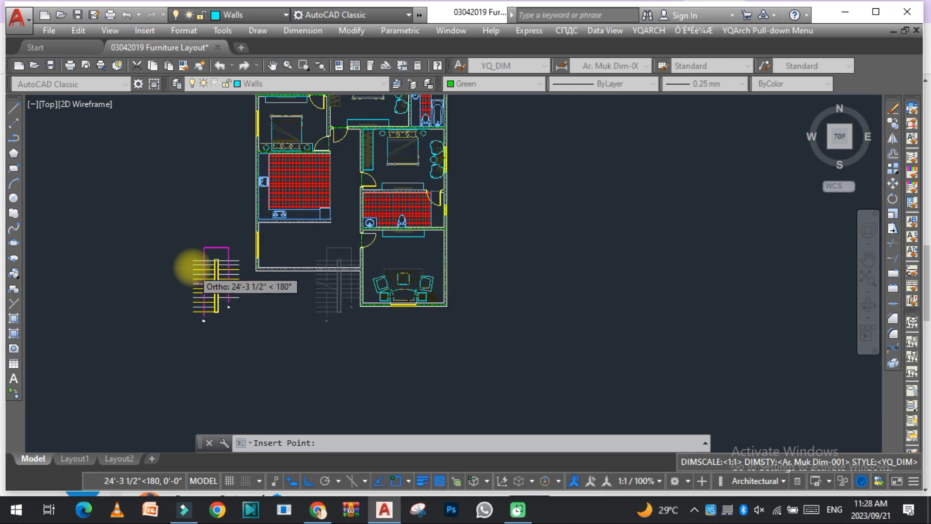
scroll(192, 268, up, 4)
click(193, 268)
key(Escape)
- Rotate the staircase 90° counterclockwise so its landing faces left
text(ro)
key(space)
click(194, 305)
key(space)
click(370, 330)
click(370, 314)
key(Escape)
- Move the staircase into the room below the kitchen, aligning its lower-left tread corner with the room's inner lower-left corner
scroll(359, 310, down, 4)
scroll(356, 374, up, 2)
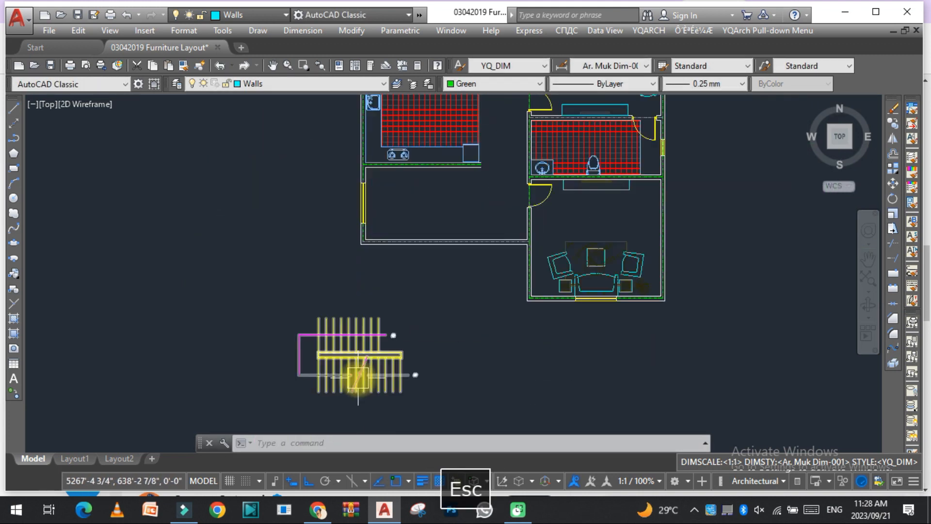
text(m)
key(space)
click(357, 407)
key(space)
click(364, 393)
scroll(334, 269, up, 3)
scroll(330, 286, down, 3)
scroll(322, 307, up, 3)
click(308, 308)
key(Escape)
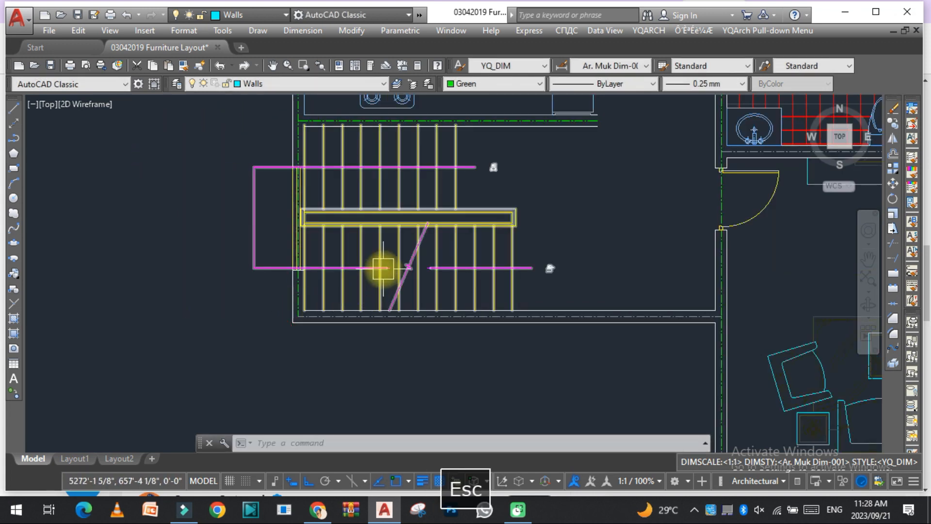
- Move the staircase horizontally to the right so its landing path lies inside the room's left wall
scroll(384, 270, down, 3)
key(space)
click(398, 230)
key(space)
click(461, 232)
click(518, 234)
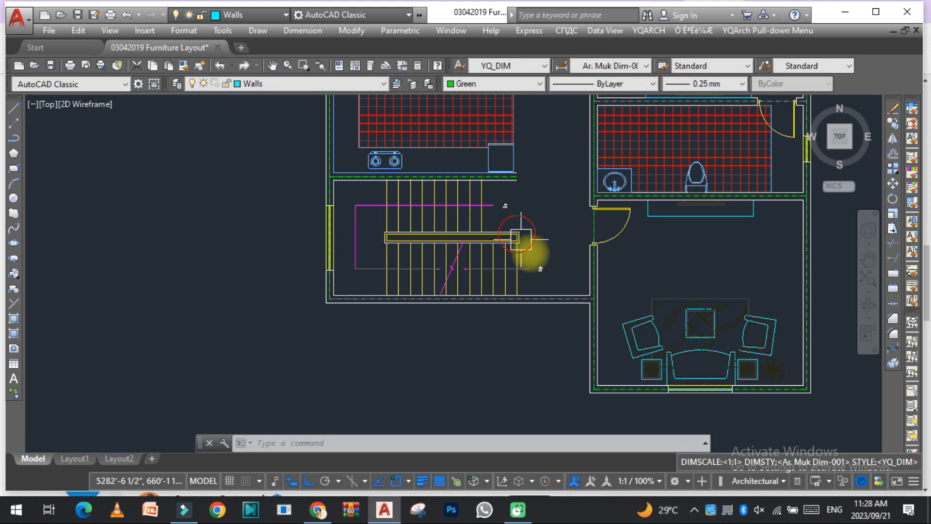
key(Escape)
- Delete the sanitary set and floor tiling from the bathroom in the plan's upper-right corner
scroll(332, 315, down, 4)
scroll(439, 228, up, 6)
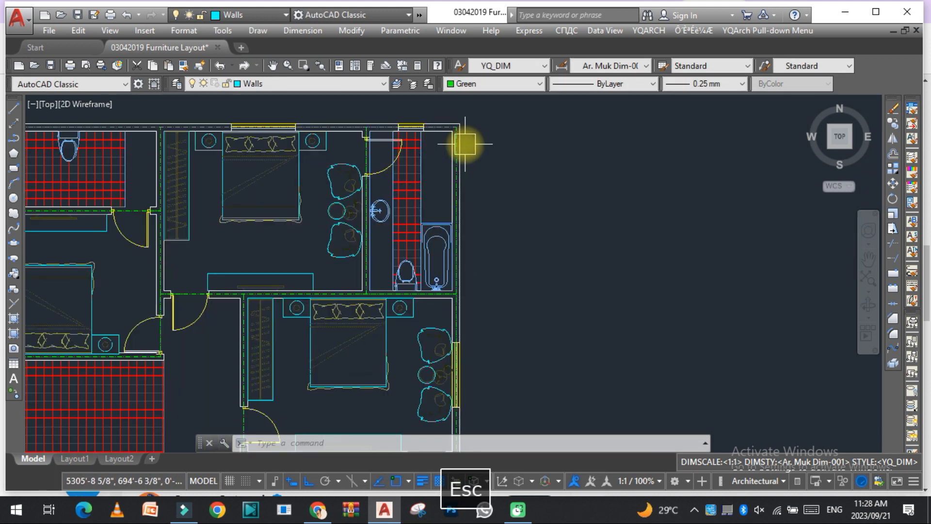
scroll(439, 181, up, 2)
click(361, 210)
key(Escape)
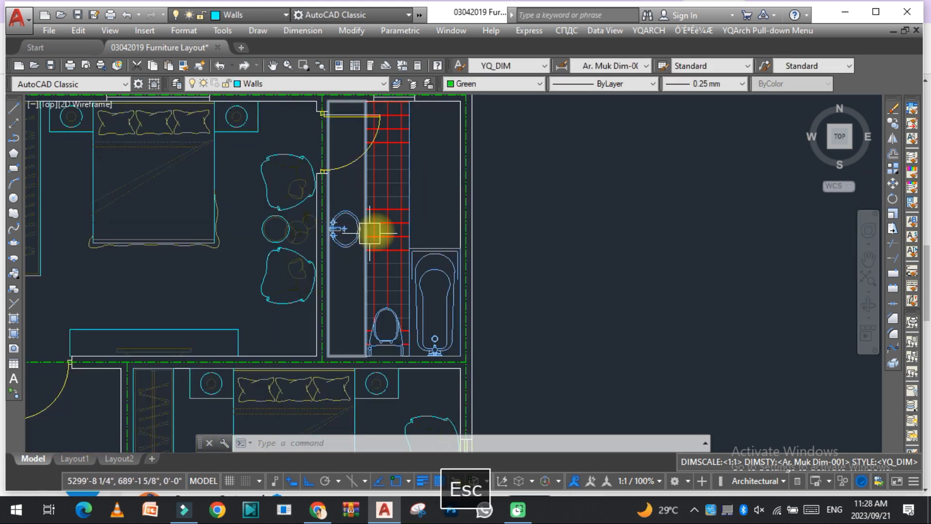
click(401, 270)
click(347, 312)
key(Delete)
- Run JJ with the Toilet layout and mark the emptied bathroom from its inner upper-right to its inner lower-left corner
scroll(353, 320, down, 5)
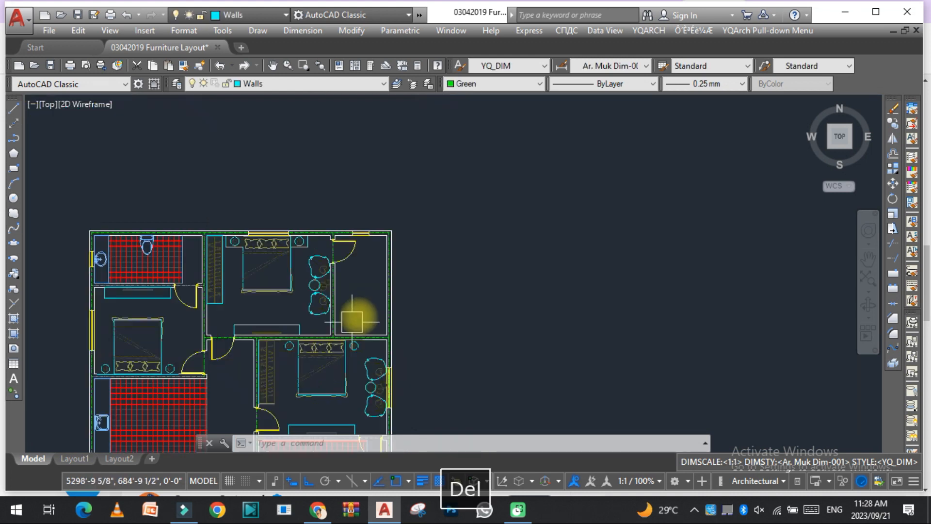
text(ki)
key(space)
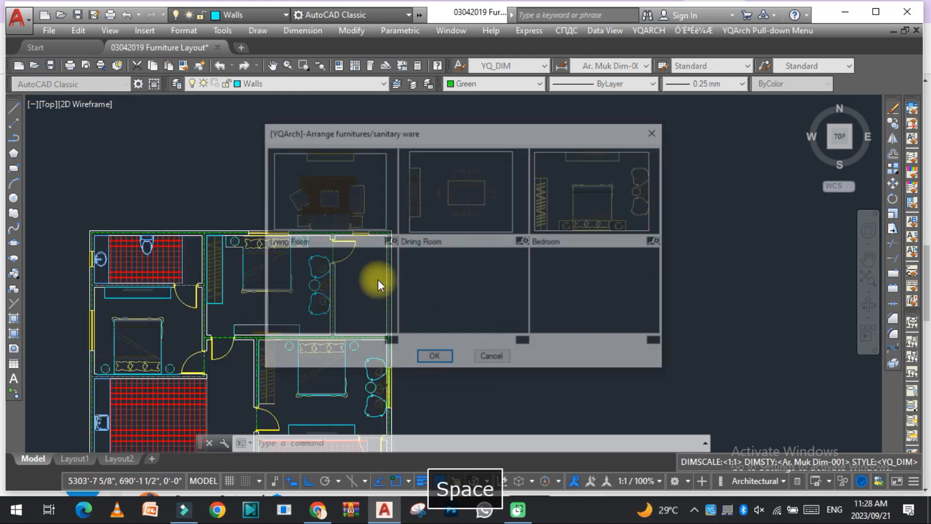
click(594, 300)
click(434, 359)
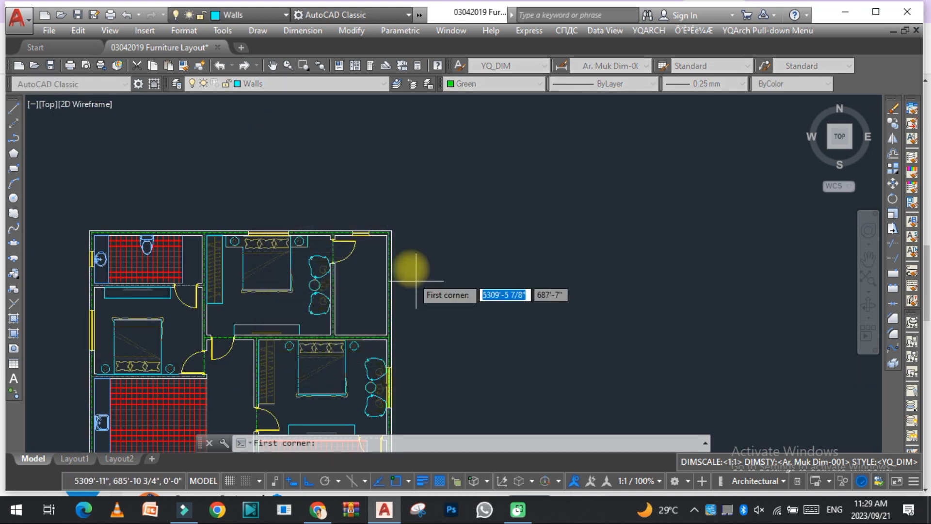
scroll(427, 262, up, 4)
click(390, 226)
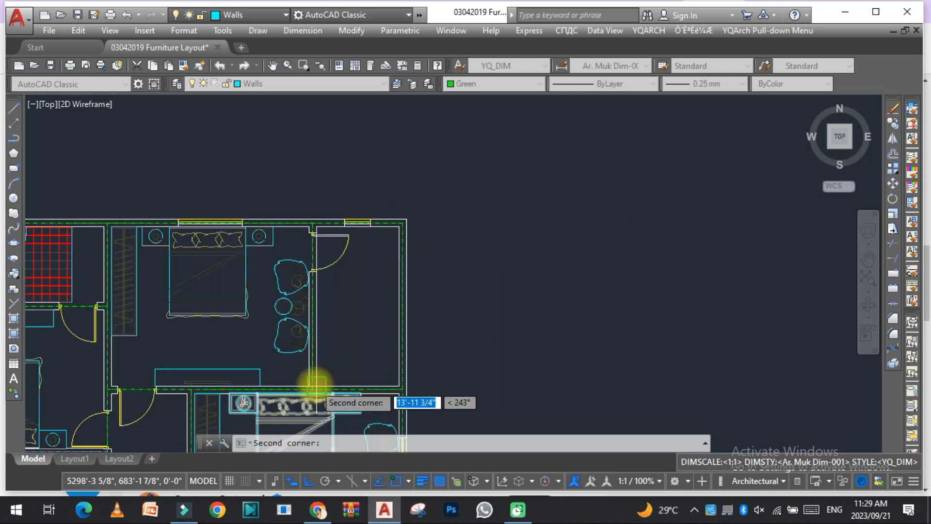
click(314, 389)
- Cycle the arrangement and place the set with the basin upper right, the toilet lower left and a corner bathtub lower right
key(a)
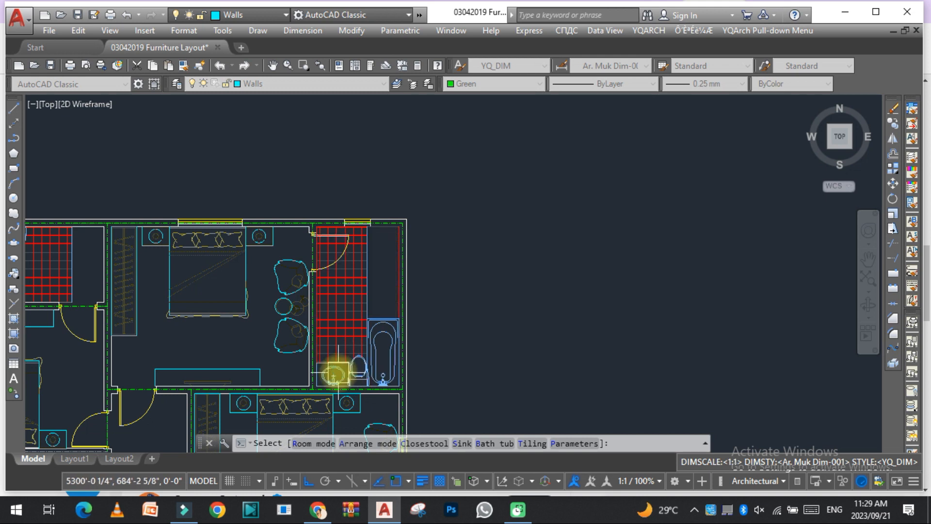
key(a)
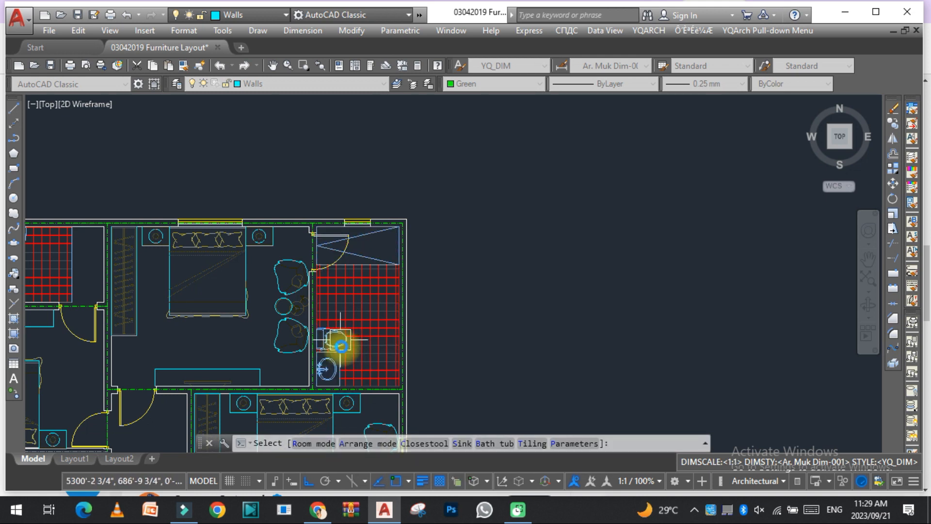
key(a)
scroll(348, 357, up, 2)
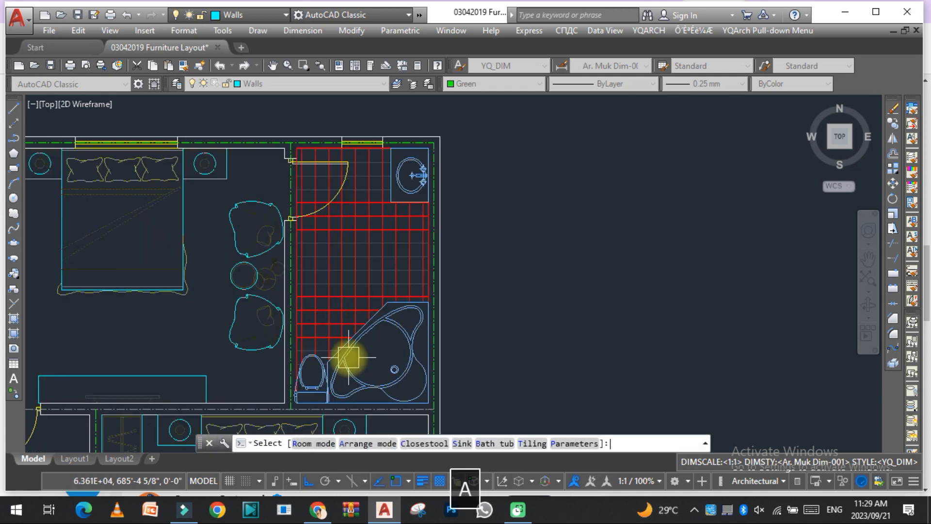
click(349, 358)
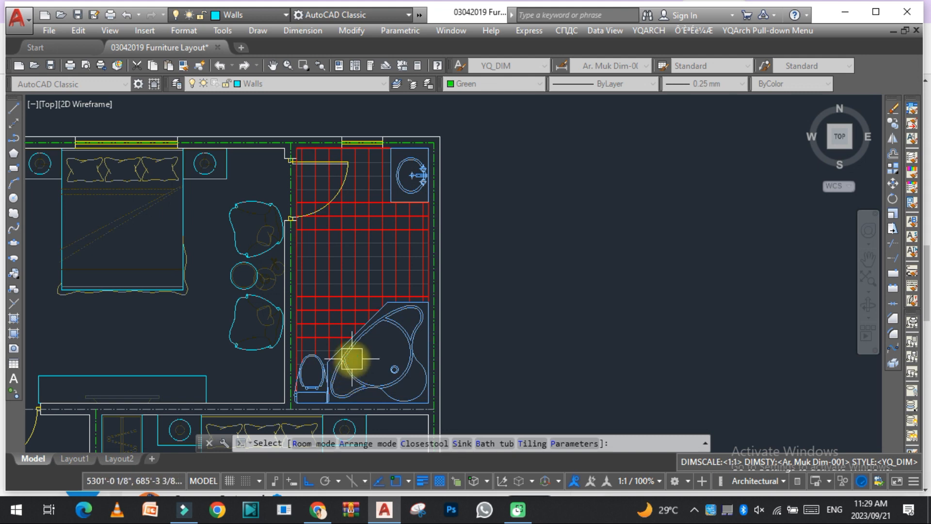
click(351, 359)
scroll(427, 225, down, 5)
key(Escape)
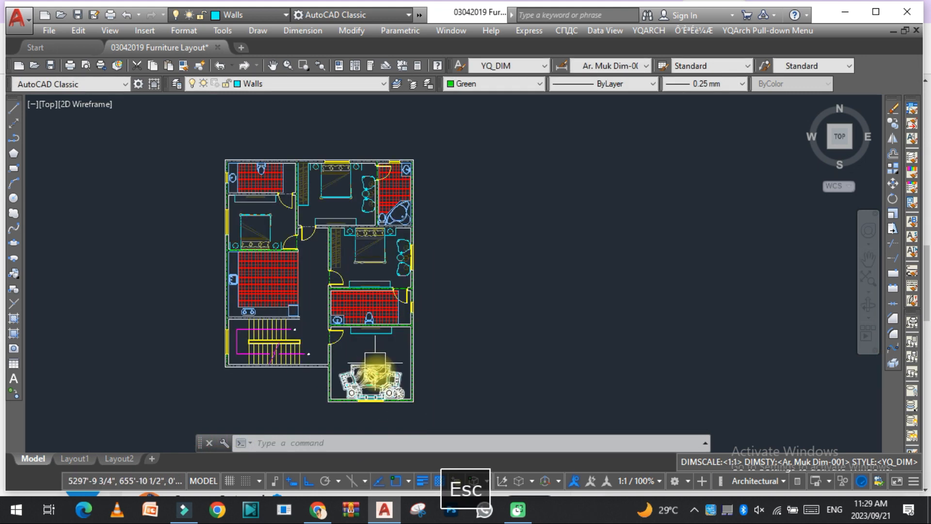
scroll(375, 362, down, 2)
scroll(369, 362, up, 2)
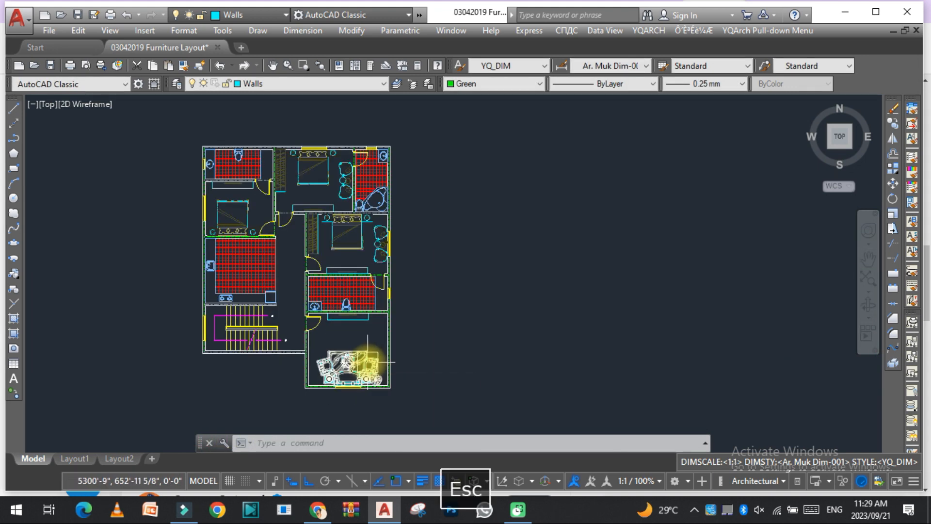
scroll(373, 293, down, 2)
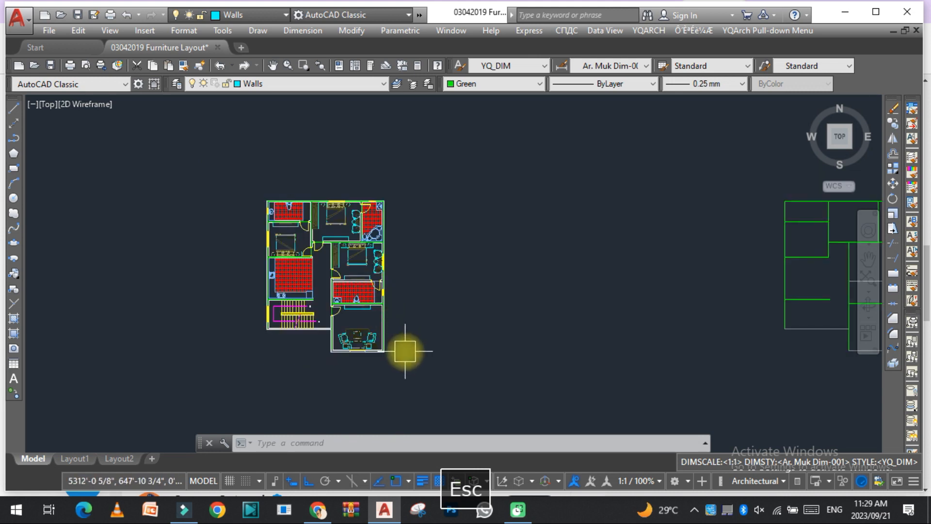
scroll(340, 268, up, 2)
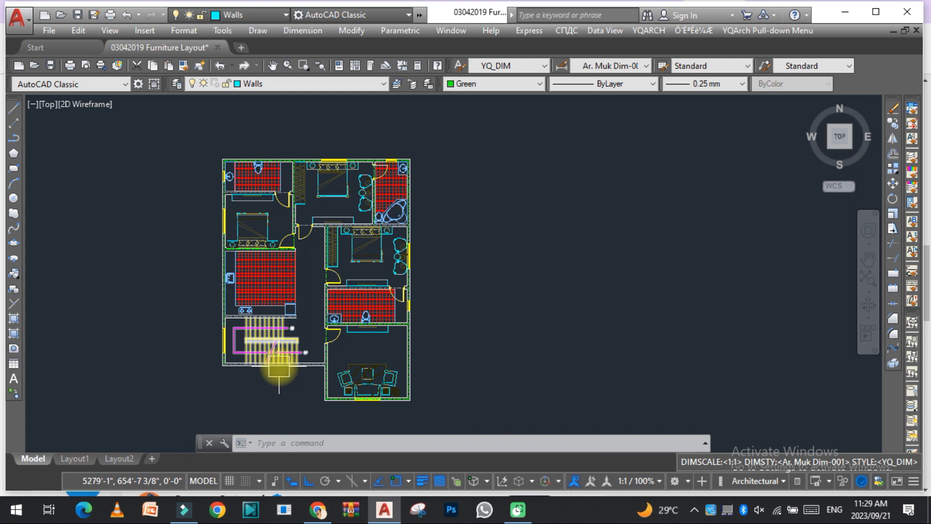
scroll(279, 369, up, 2)
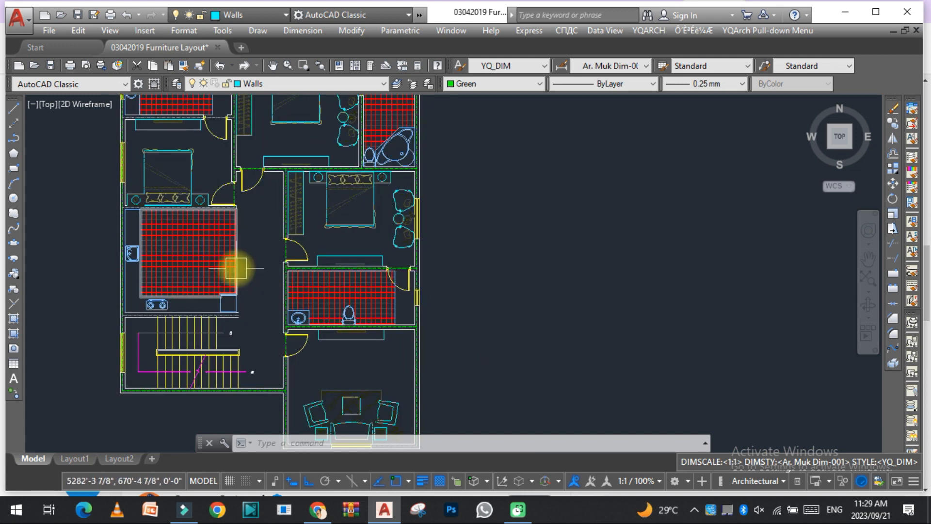